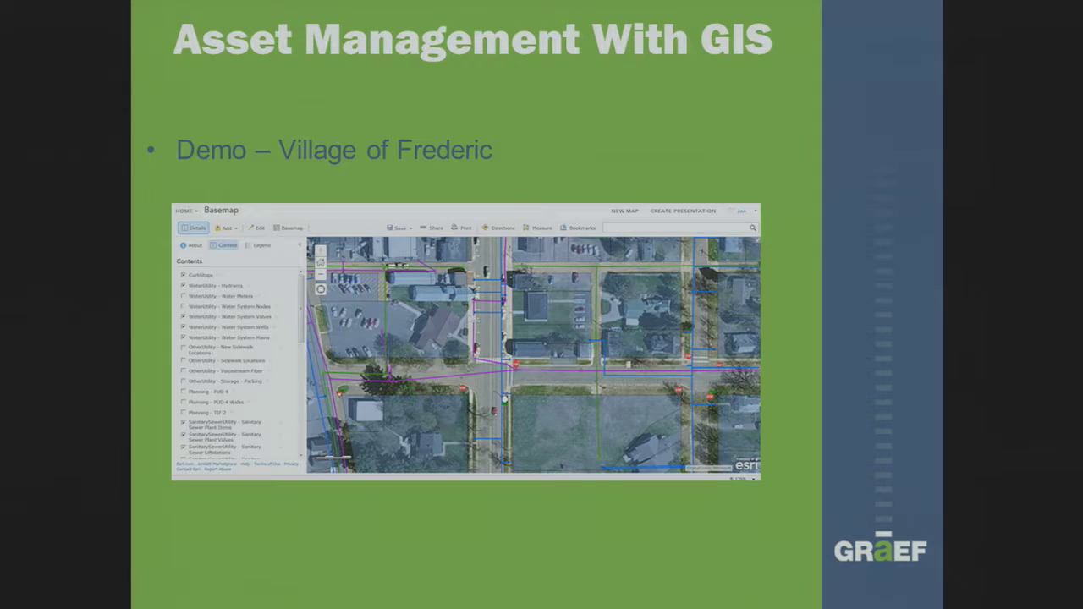
Advance the presentation to the Demo – Village of Frederic slide with the Village Signs pop-up and end the slide show
key("Right")
key("Right")
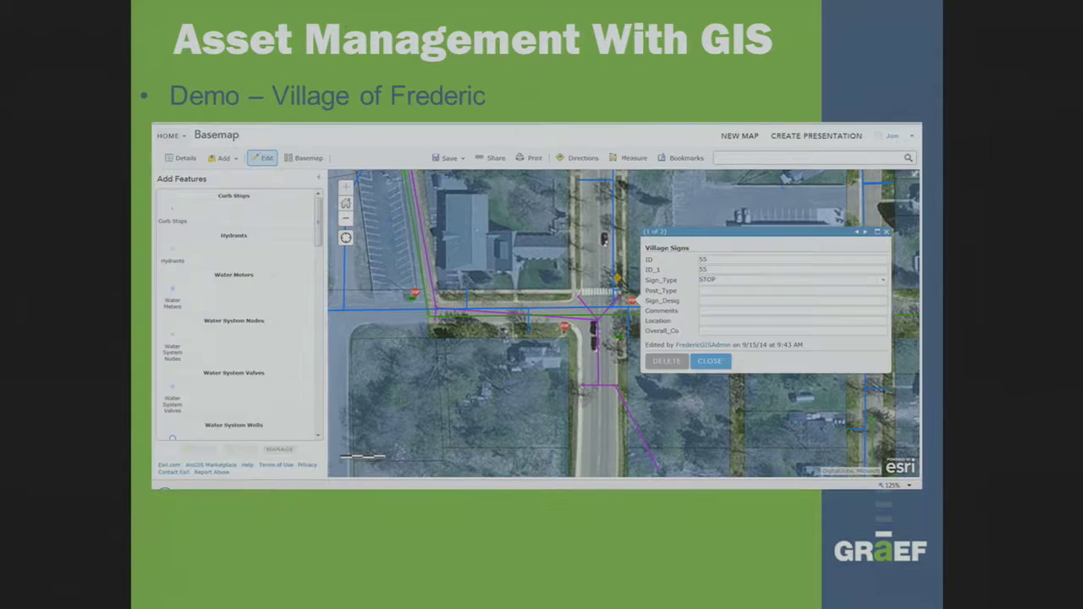
right_click(690, 368)
left_click(733, 565)
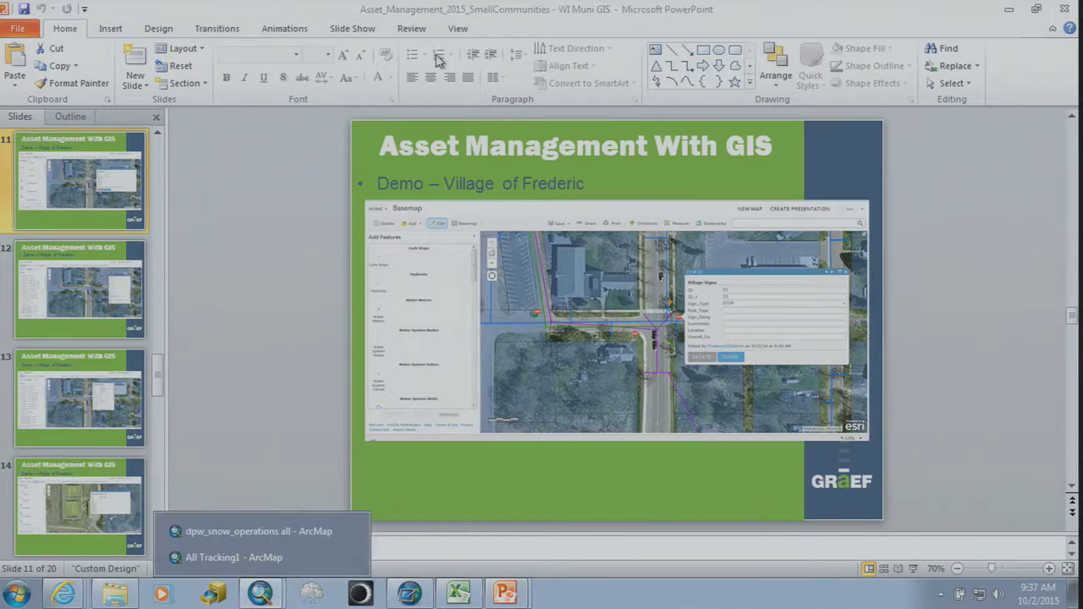
Switch to the City of Green Bay IntrAnet window in Internet Explorer and maximize it
left_click(259, 595)
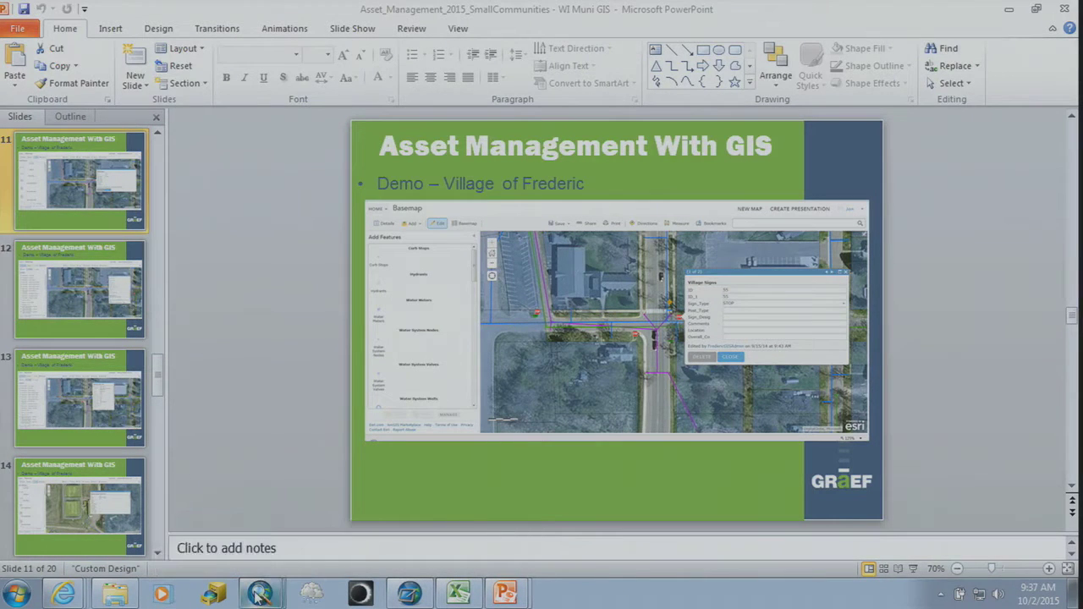
left_click(259, 595)
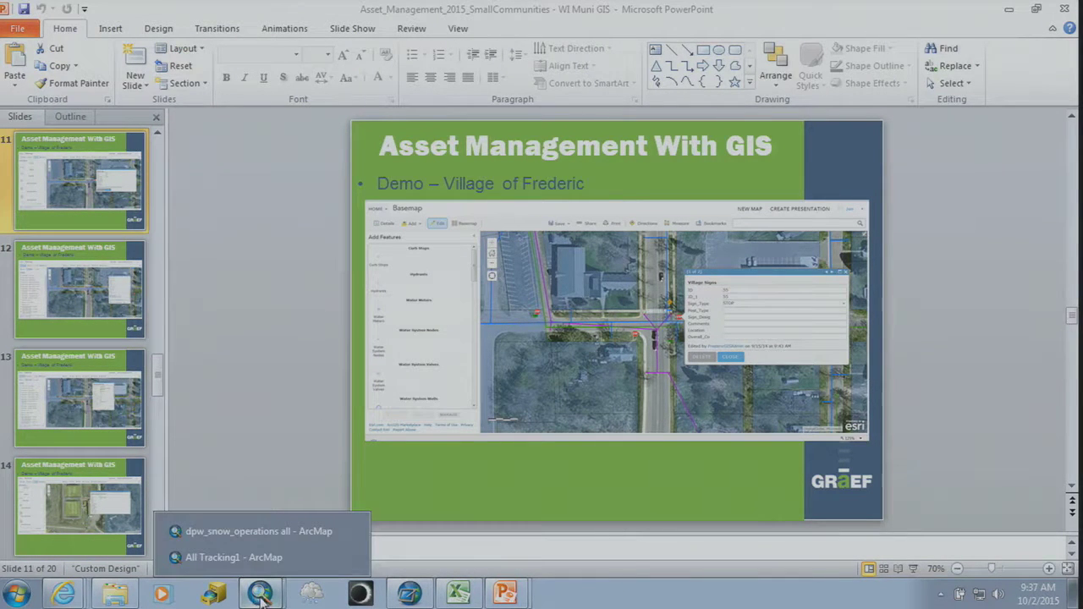
left_click(63, 595)
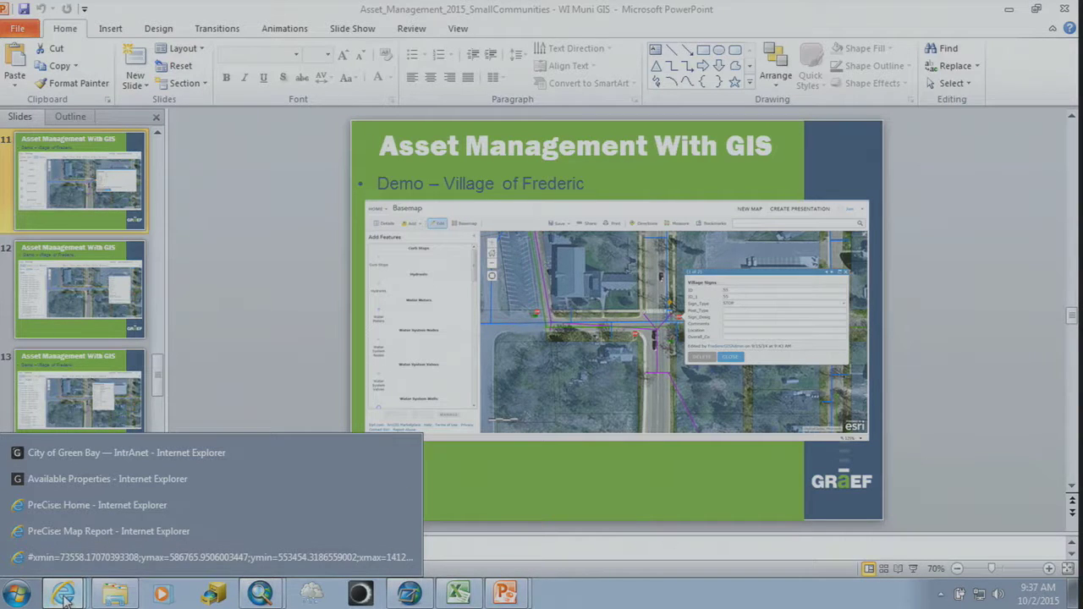
left_click(201, 458)
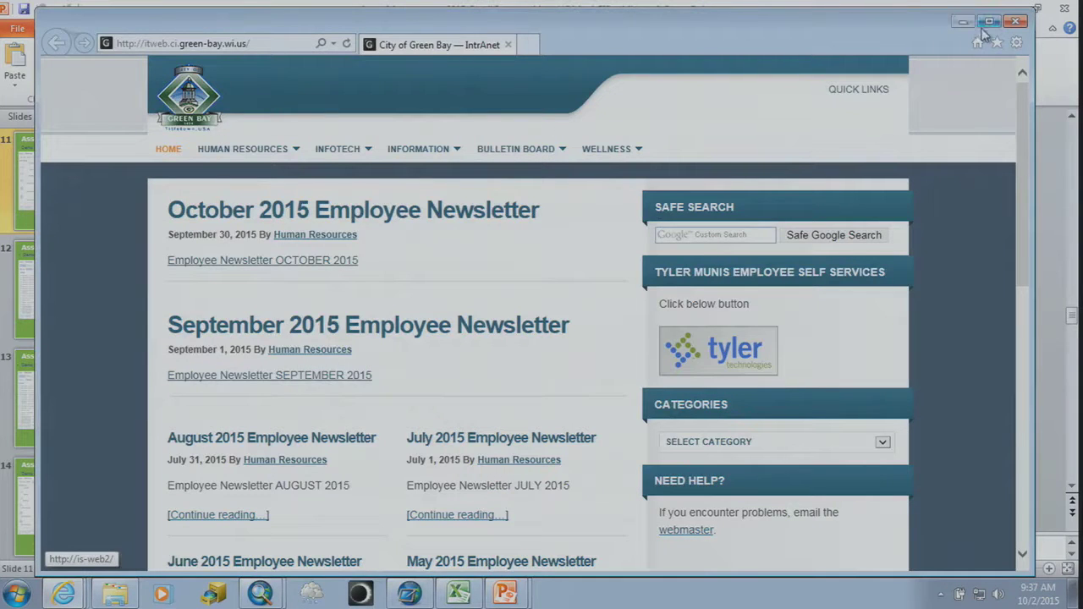
left_click(989, 21)
Search the web for "arcgis online" and open the ArcGIS Online Sign In page from the results
left_click(287, 30)
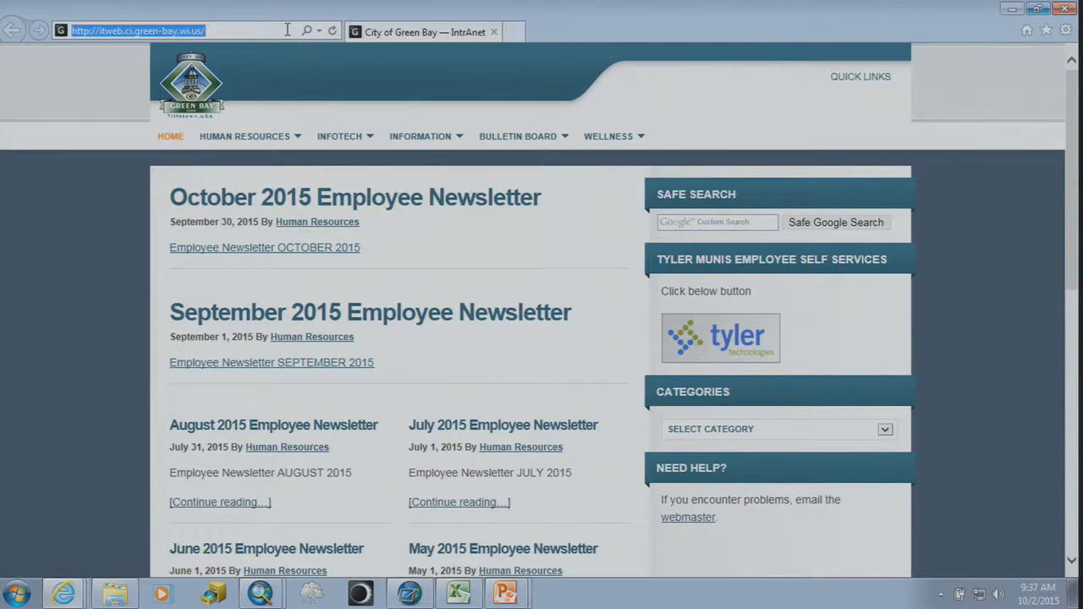
type("arcgis o")
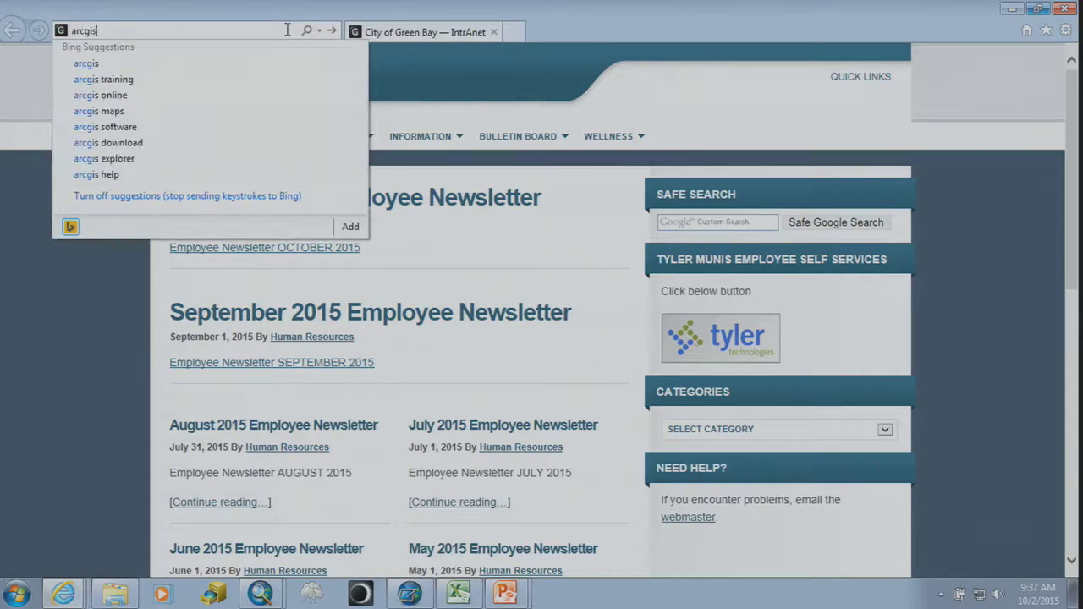
type("nline")
key("Return")
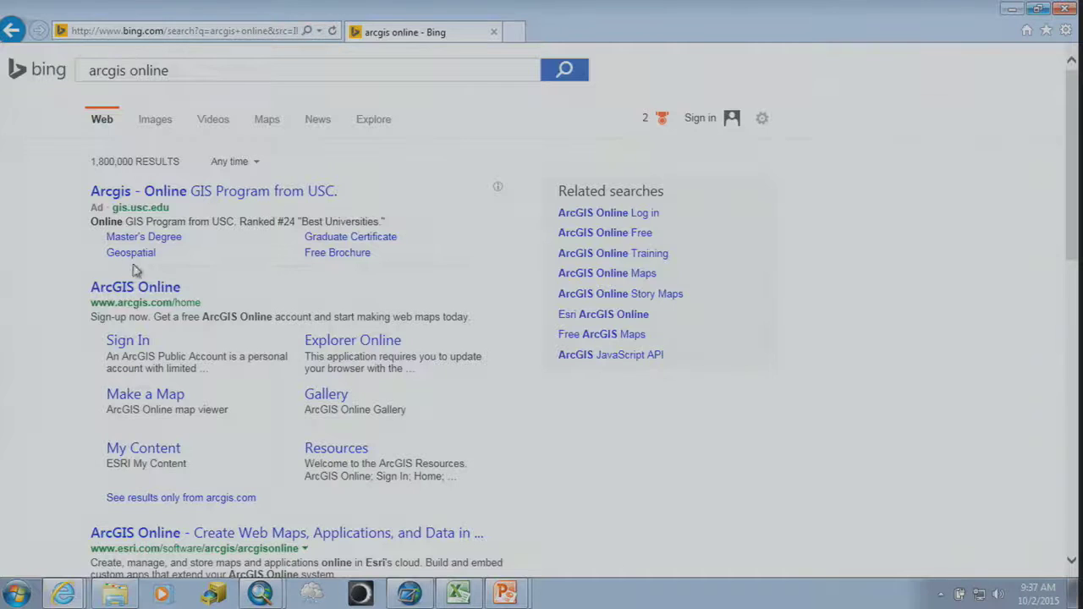
left_click(130, 340)
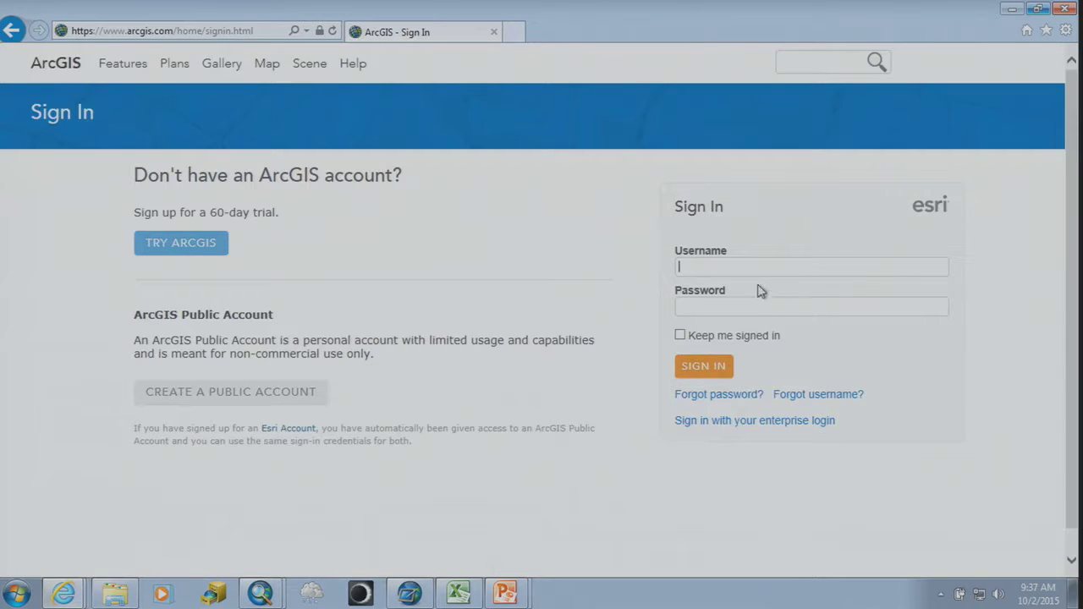
Sign in to ArcGIS with the administrator's username and password, and decline to store the password for this site
left_click(750, 269)
type("FredericGISAdmin")
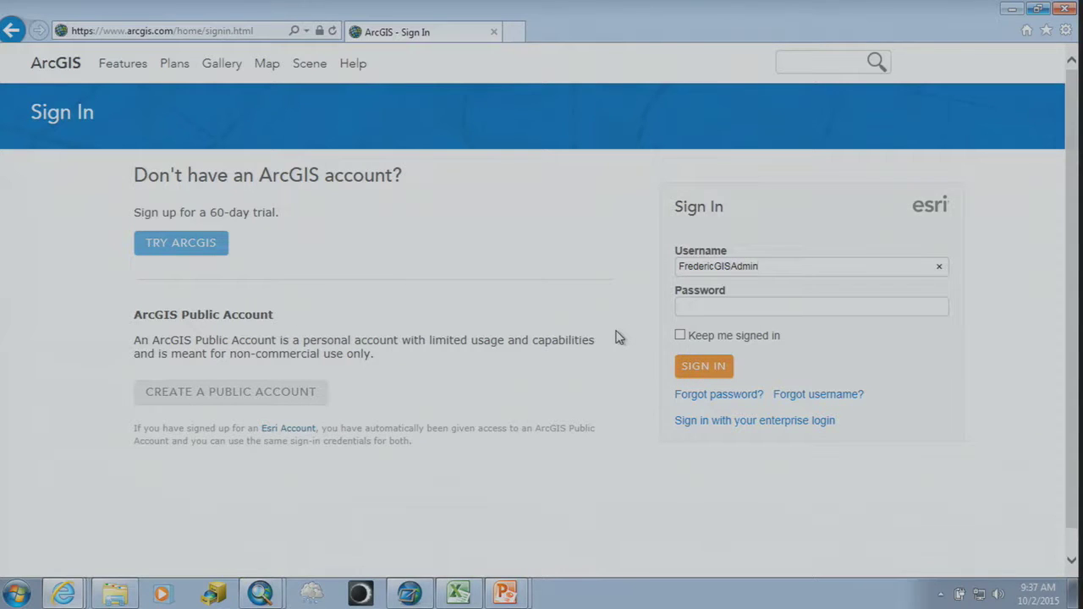
type("************")
key("Return")
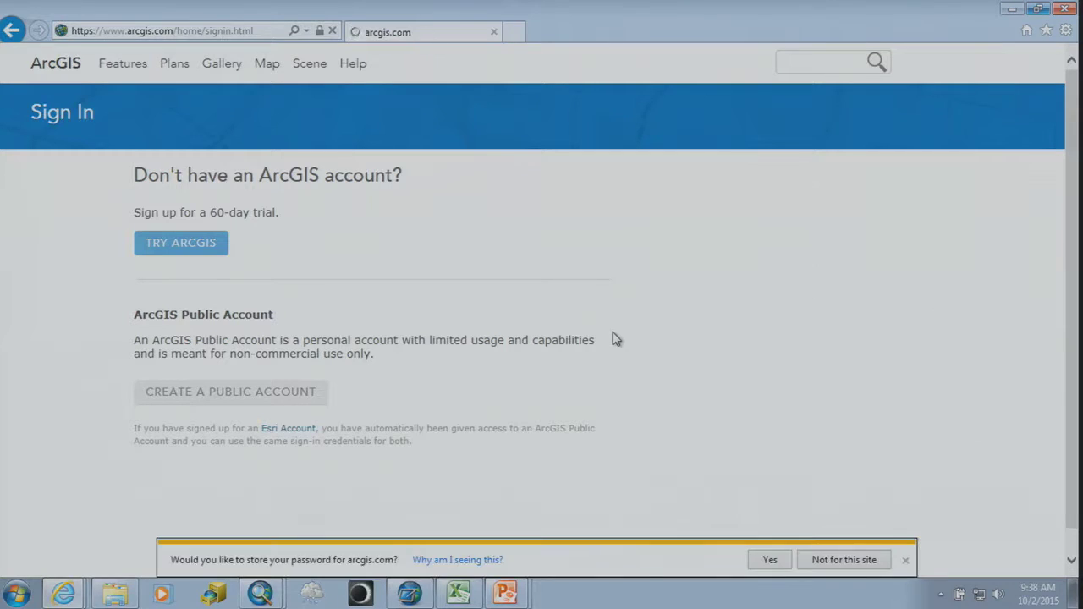
left_click(825, 560)
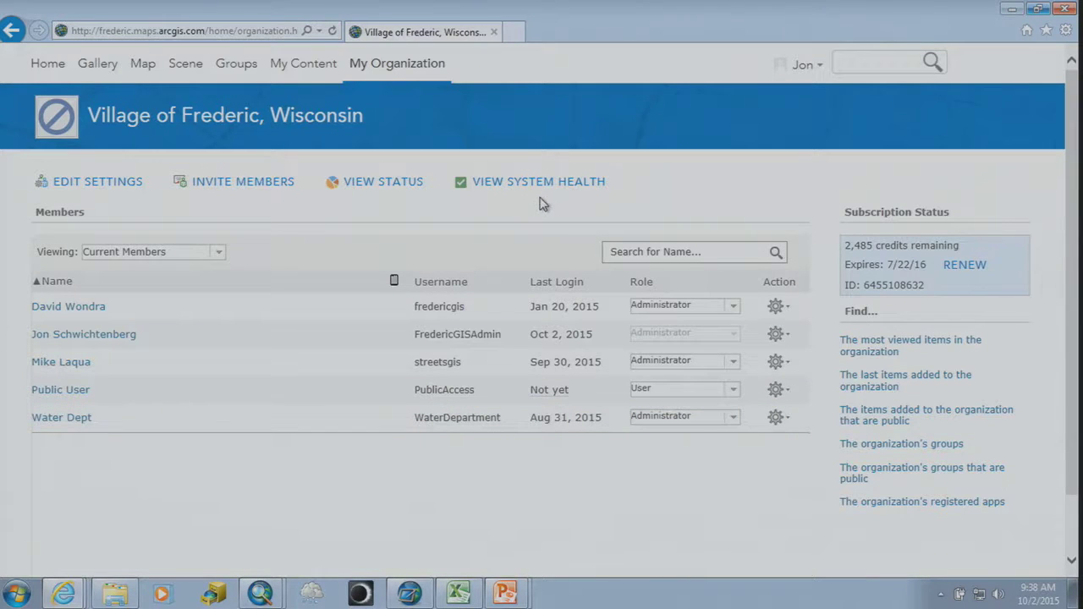
View the organization's featured content gallery and examine the first page of items in My Content
left_click(97, 64)
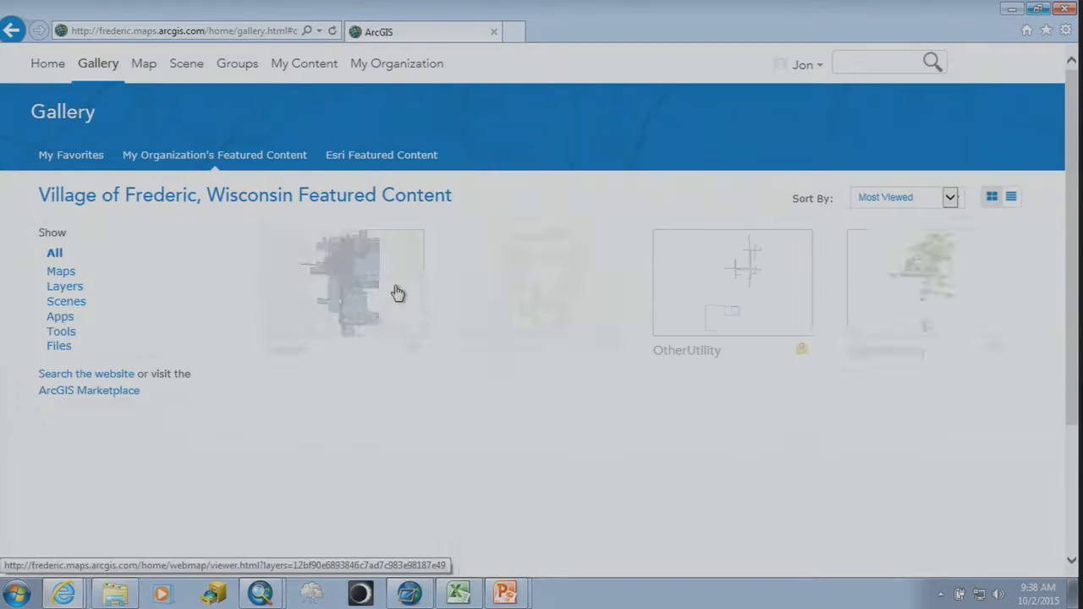
mouse_move(398, 293)
left_click(318, 66)
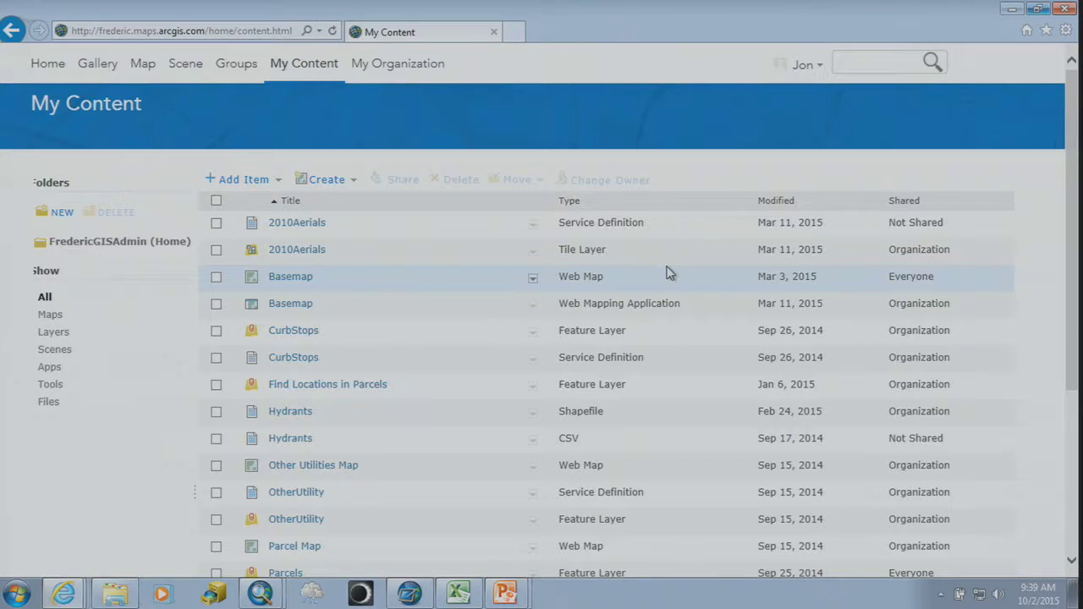
scroll(472, 338, "down", 1)
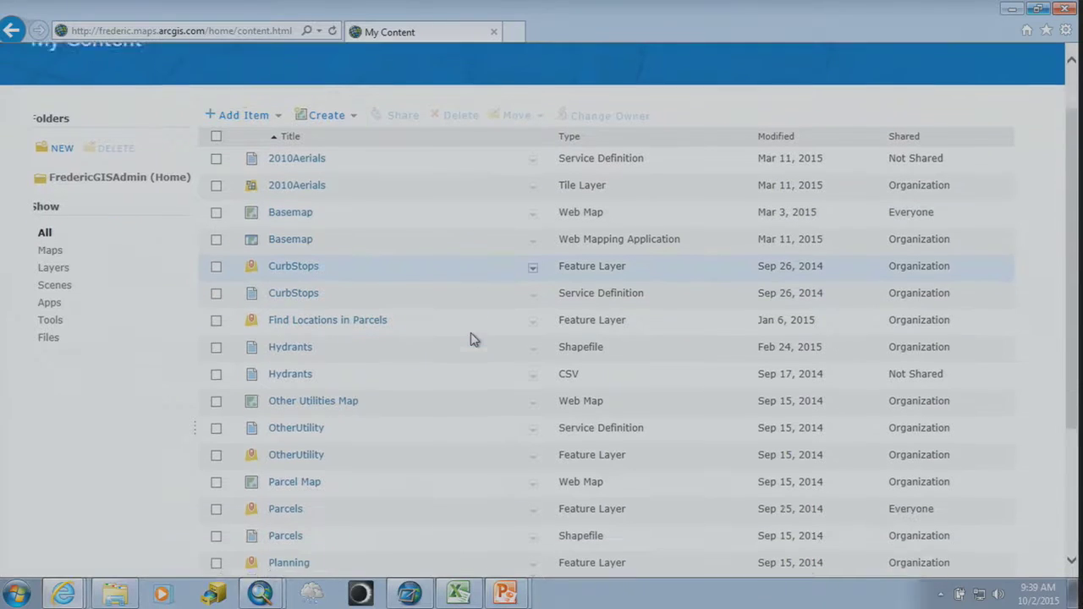
scroll(473, 338, "down", 1)
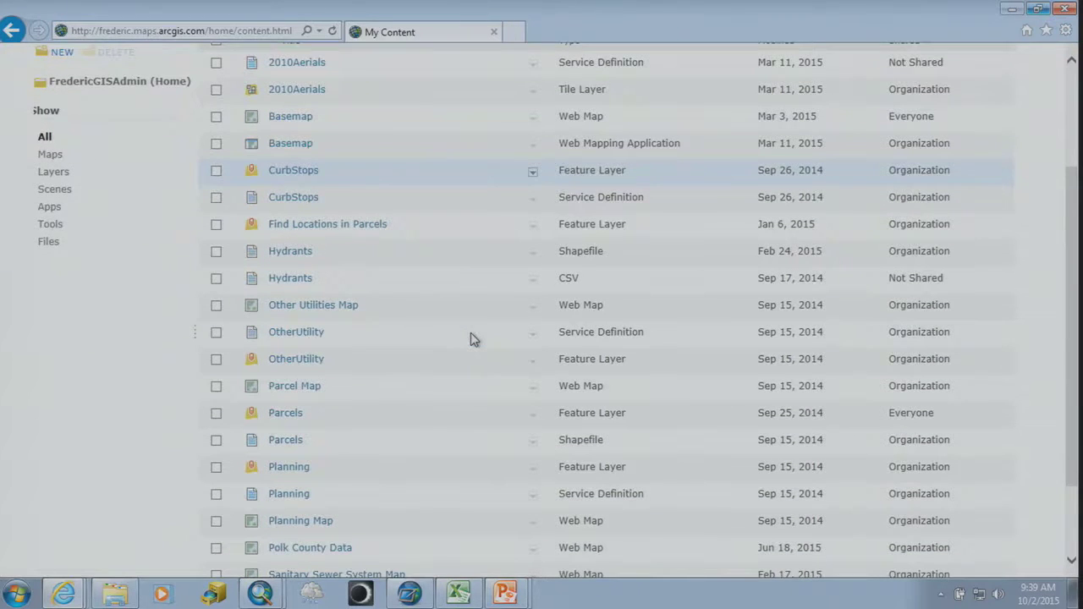
scroll(473, 338, "down", 1)
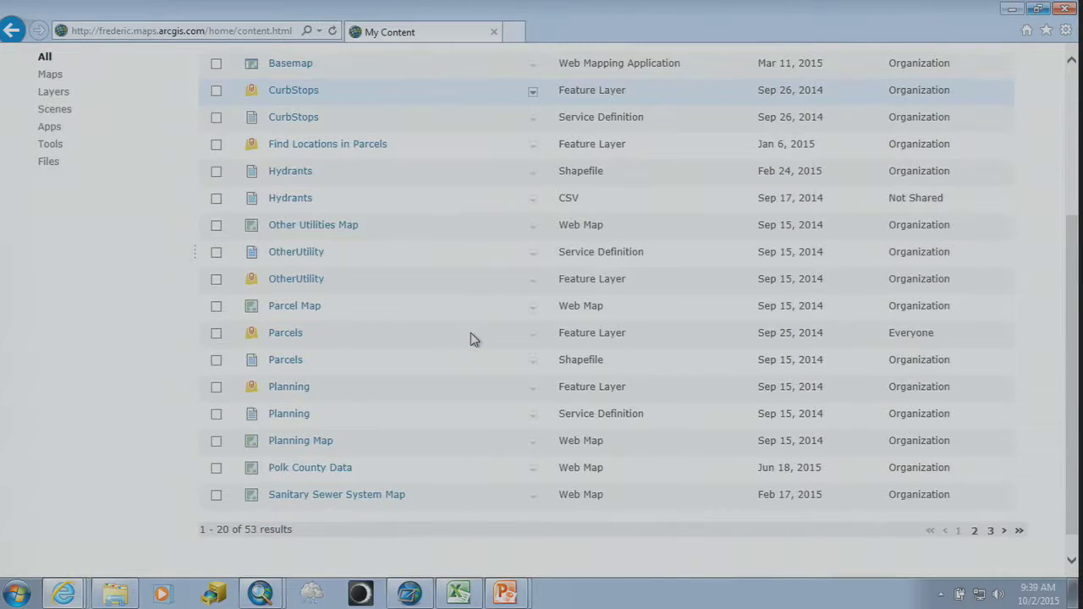
scroll(471, 334, "down", 1)
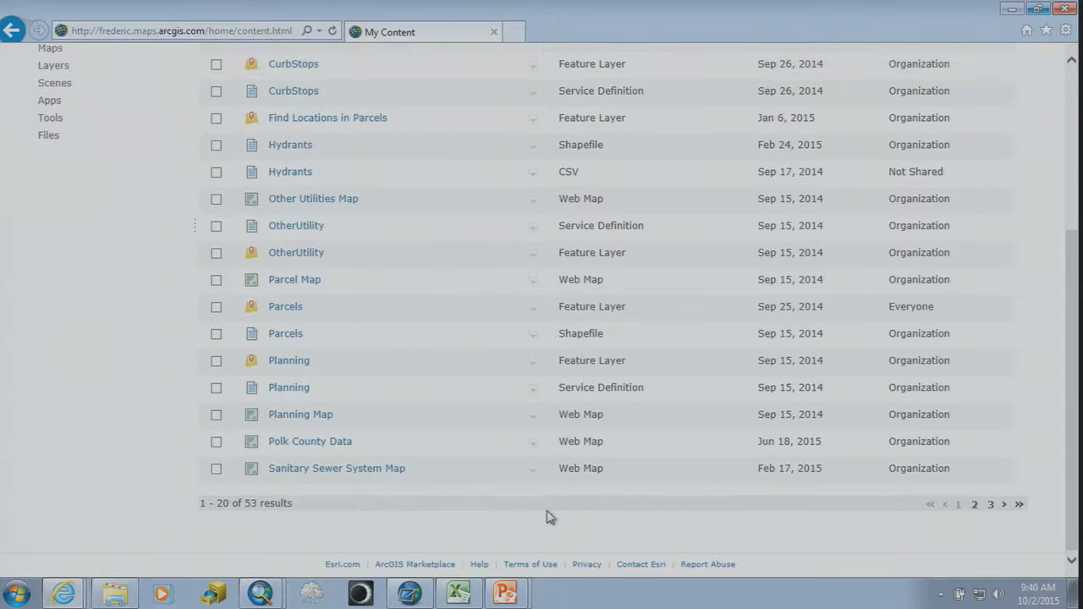
Examine the items on the second and third pages of My Content
left_click(1004, 505)
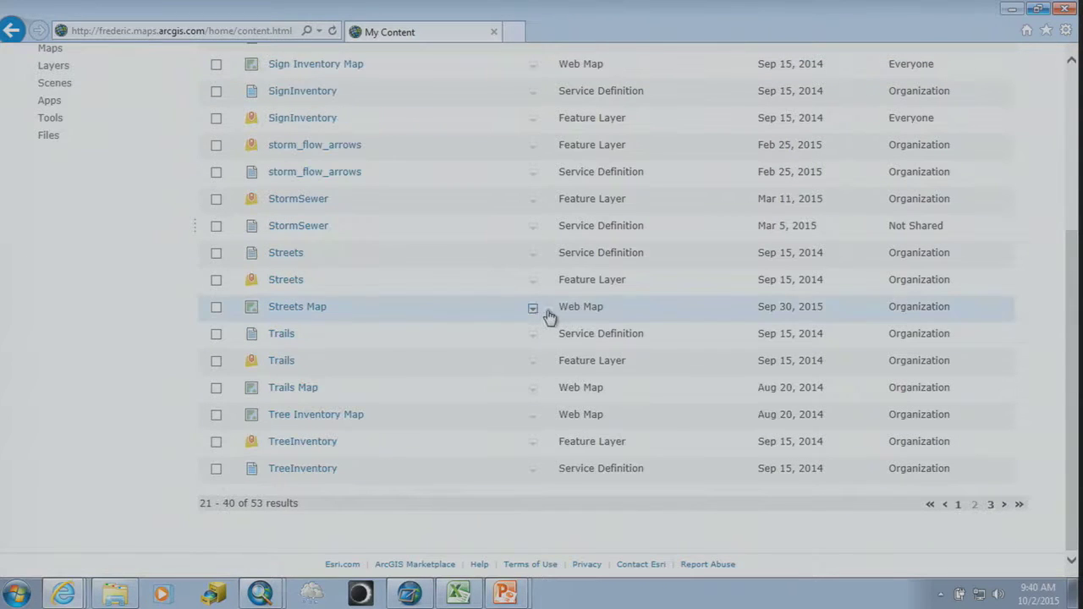
scroll(531, 318, "up", 2)
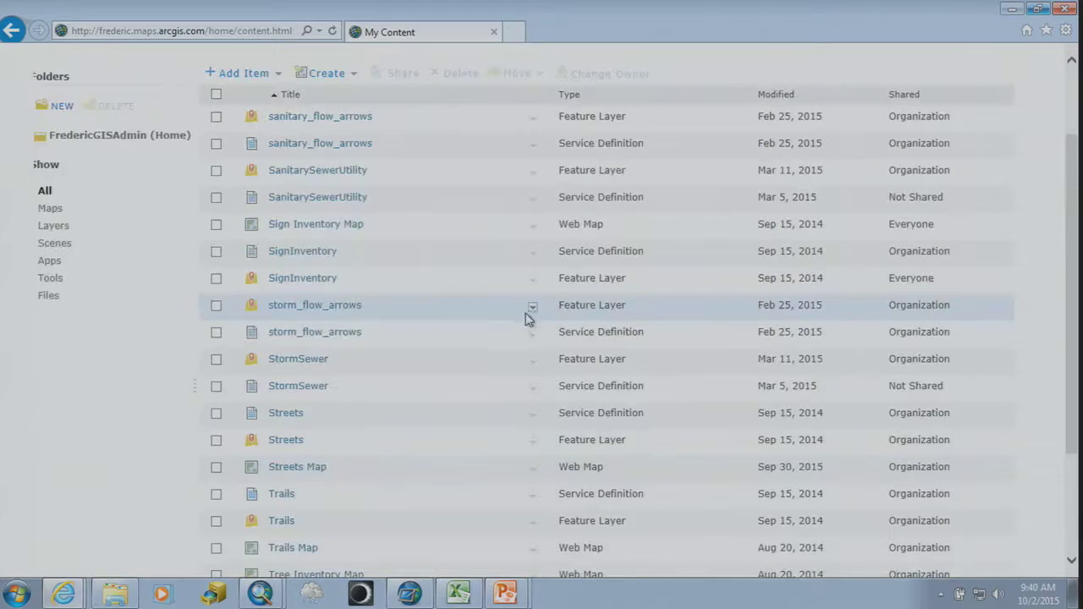
scroll(531, 321, "down", 1)
scroll(528, 330, "down", 1)
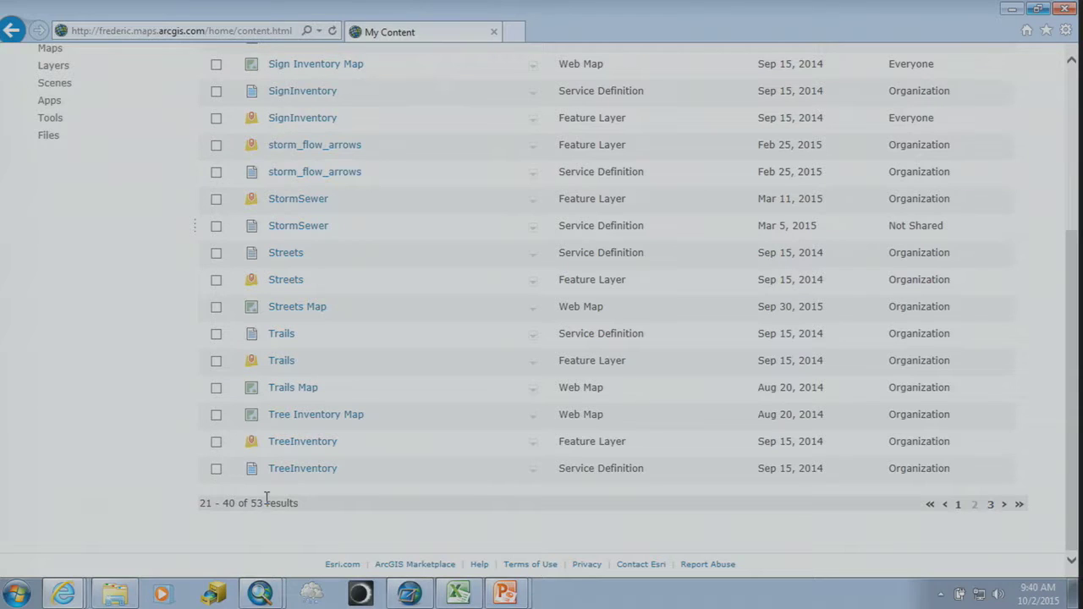
left_click(994, 506)
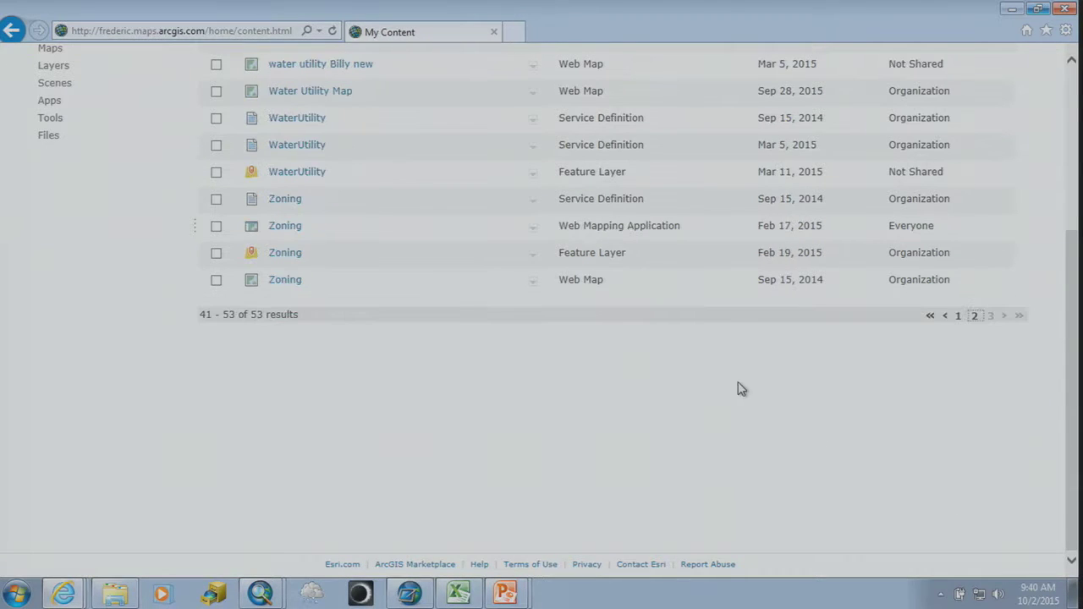
scroll(738, 389, "up", 3)
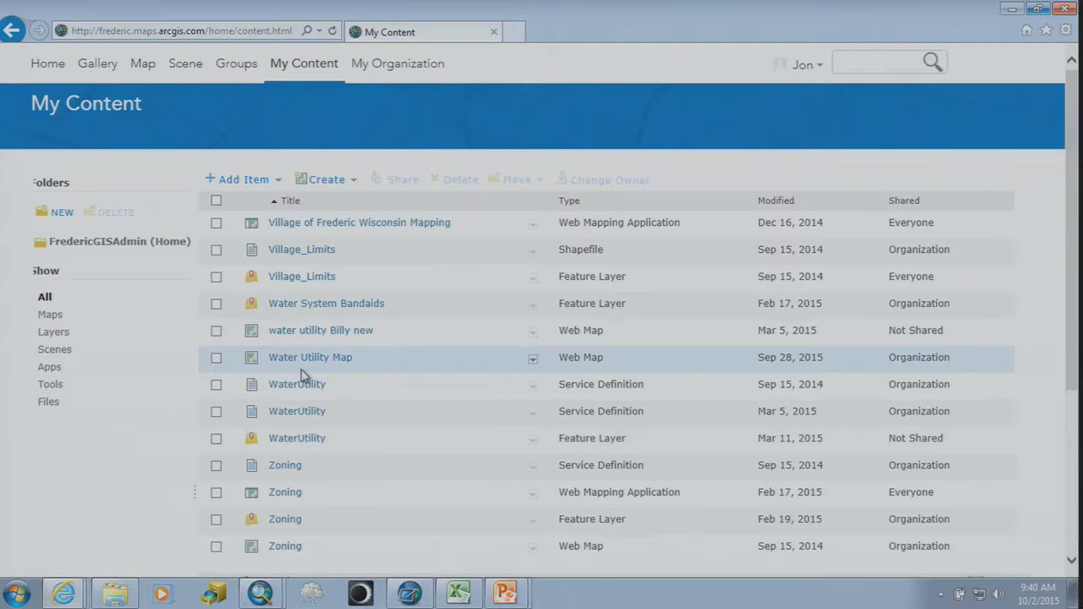
Leave My Content, go to the organization's gallery and open the SignInventory layer in the map viewer
left_click(144, 70)
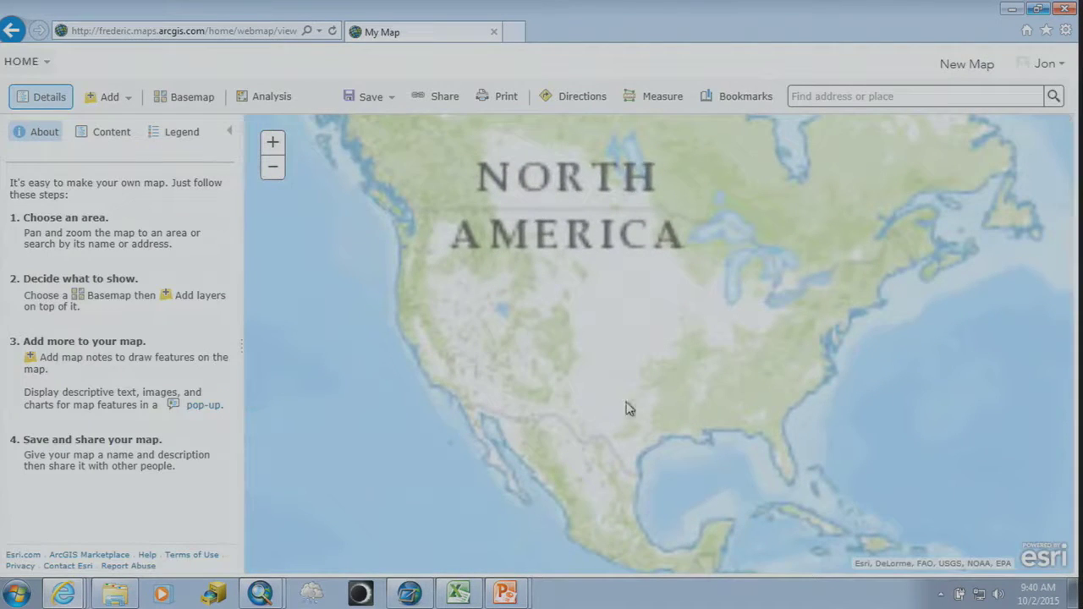
left_click(19, 63)
left_click(34, 121)
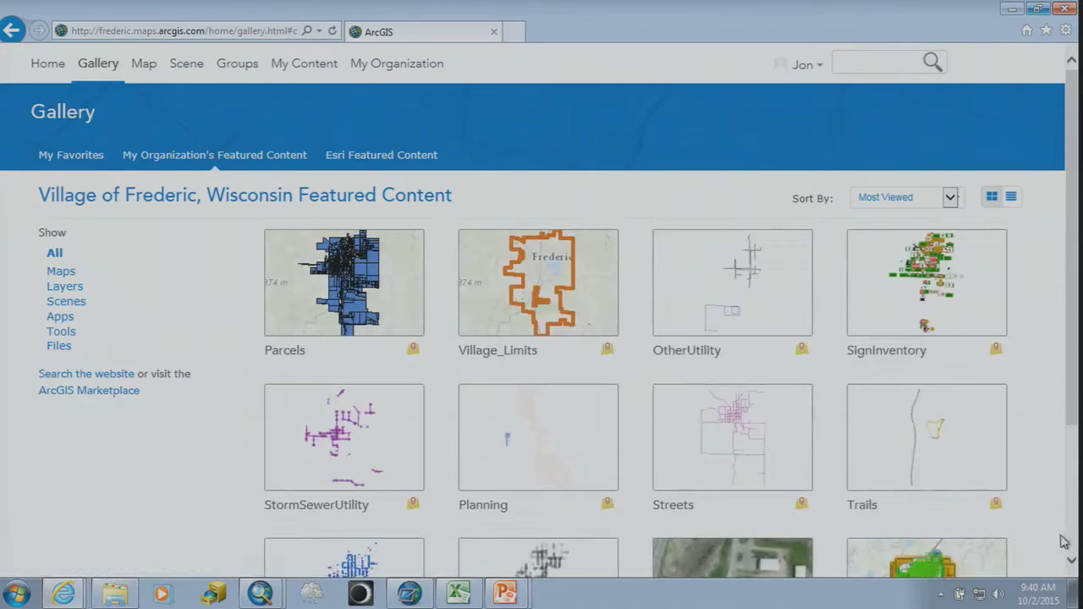
left_click(965, 310)
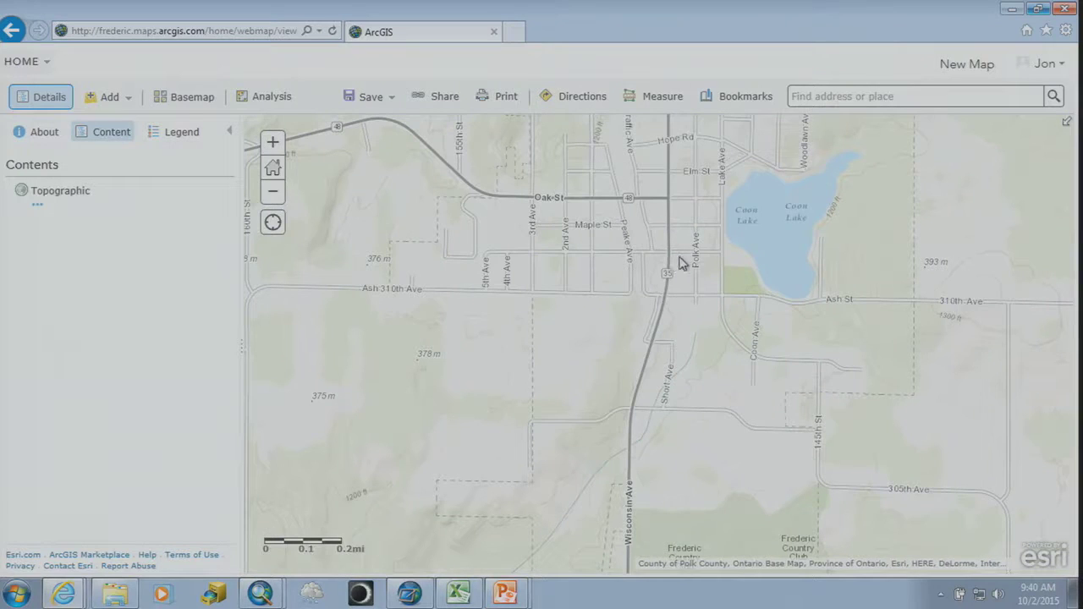
Inspect the stop sign northeast of Oak St and Wisconsin Ave, open its attributes for editing and close them without changes
scroll(685, 212, "up", 1)
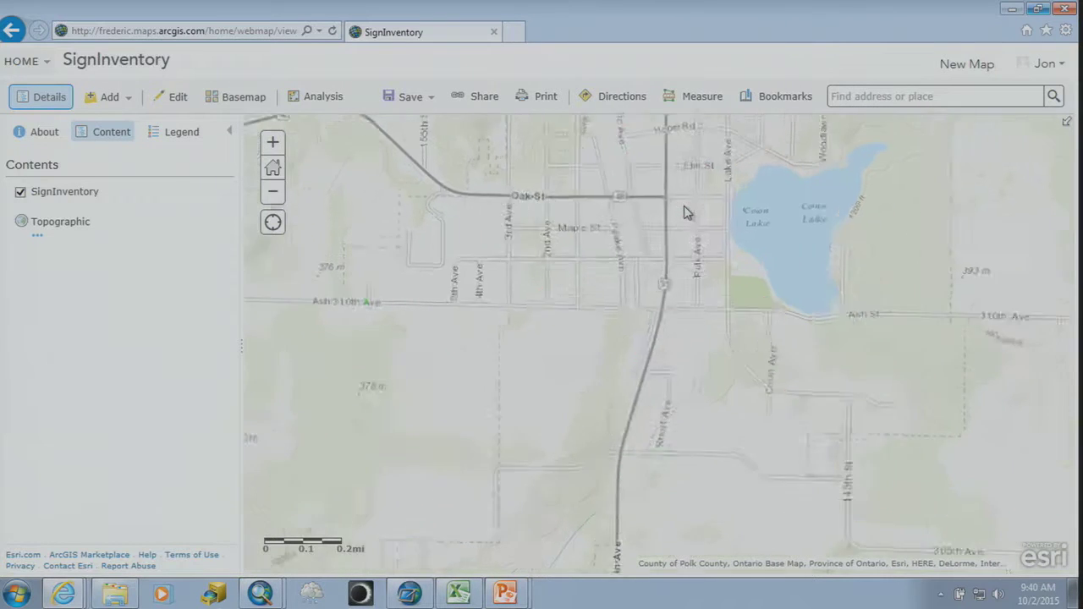
scroll(685, 212, "up", 3)
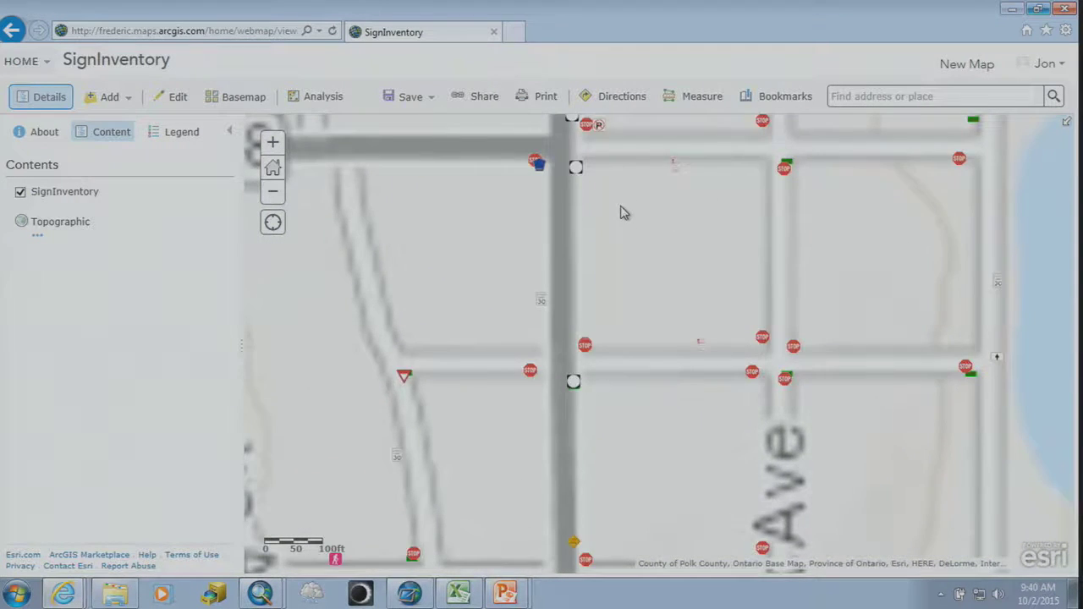
scroll(622, 226, "up", 1)
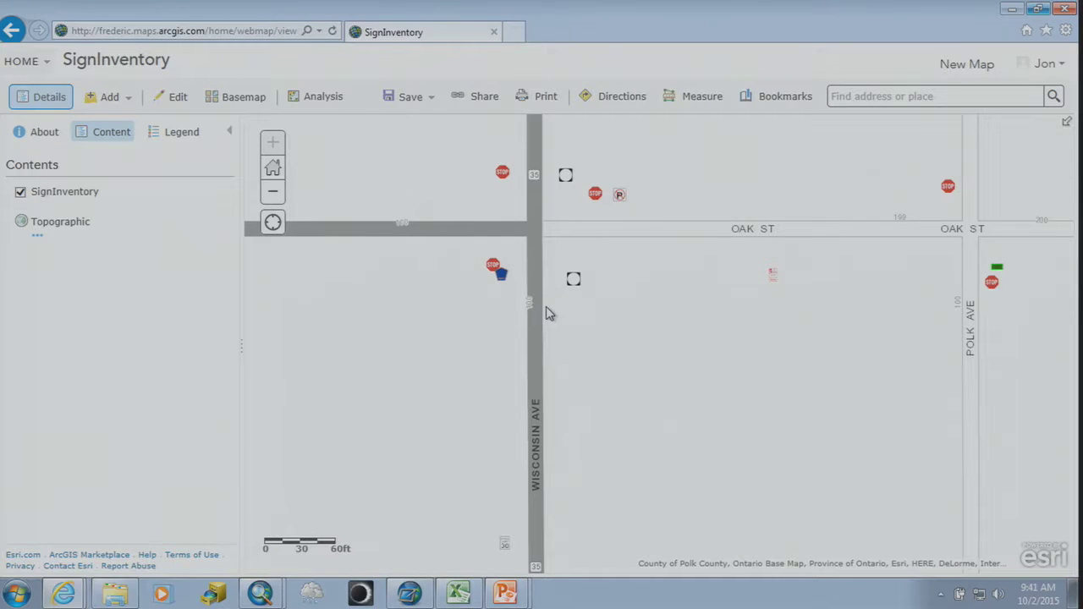
left_click(595, 194)
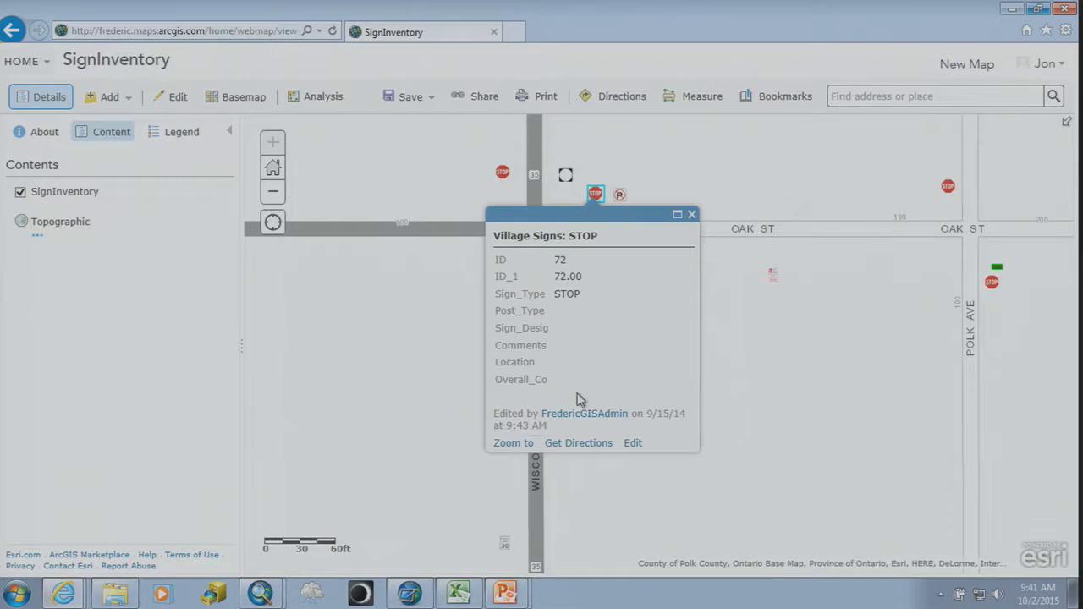
left_click(633, 444)
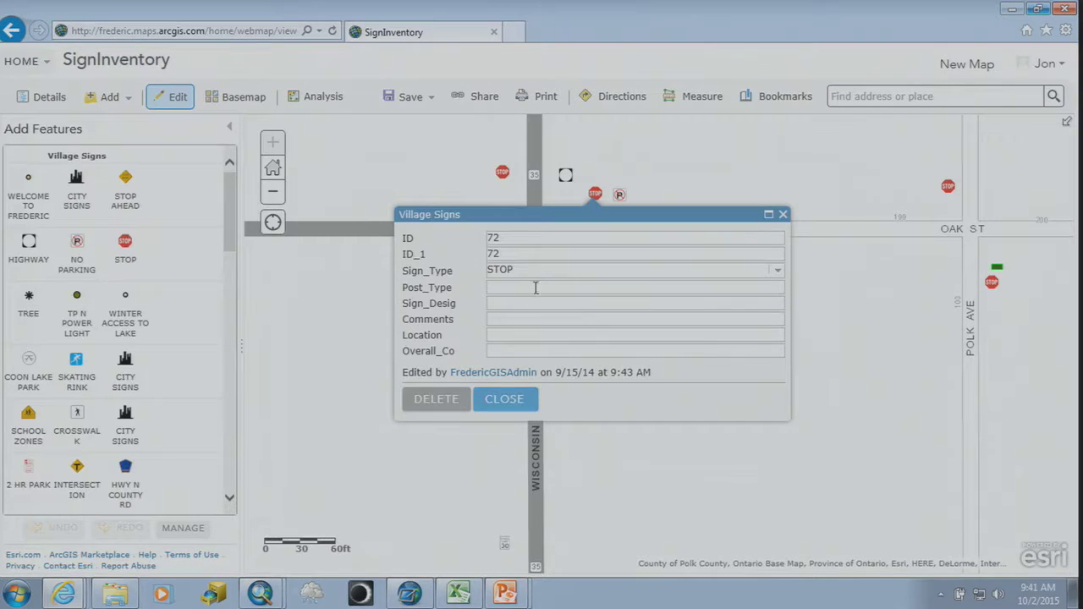
left_click(783, 215)
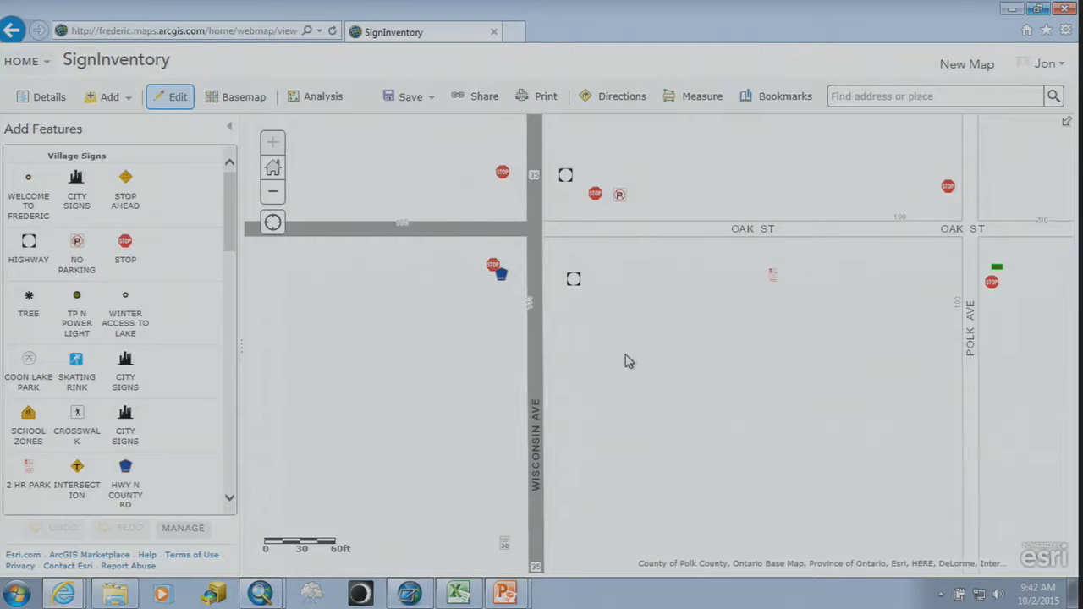
View the sign inventory across the whole village and return to the organization's gallery
scroll(597, 342, "down", 1)
scroll(597, 346, "down", 3)
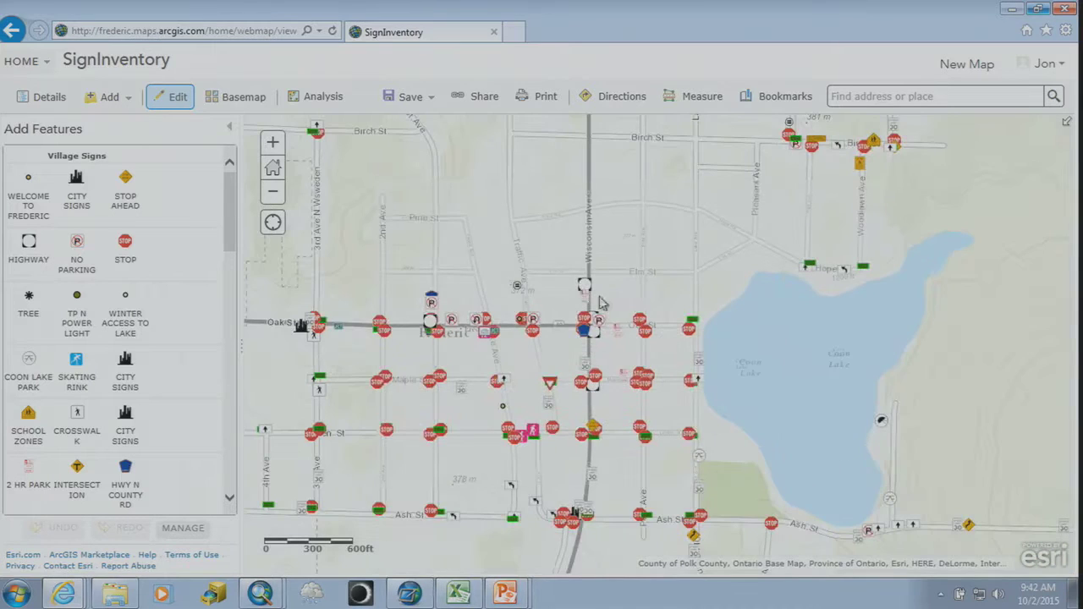
left_click(22, 61)
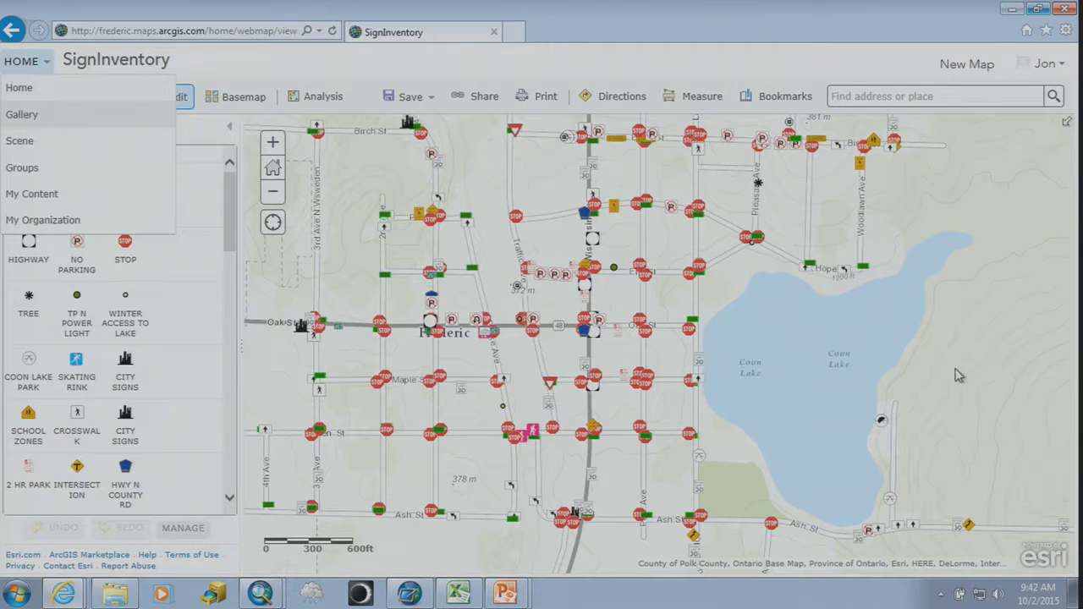
left_click(32, 116)
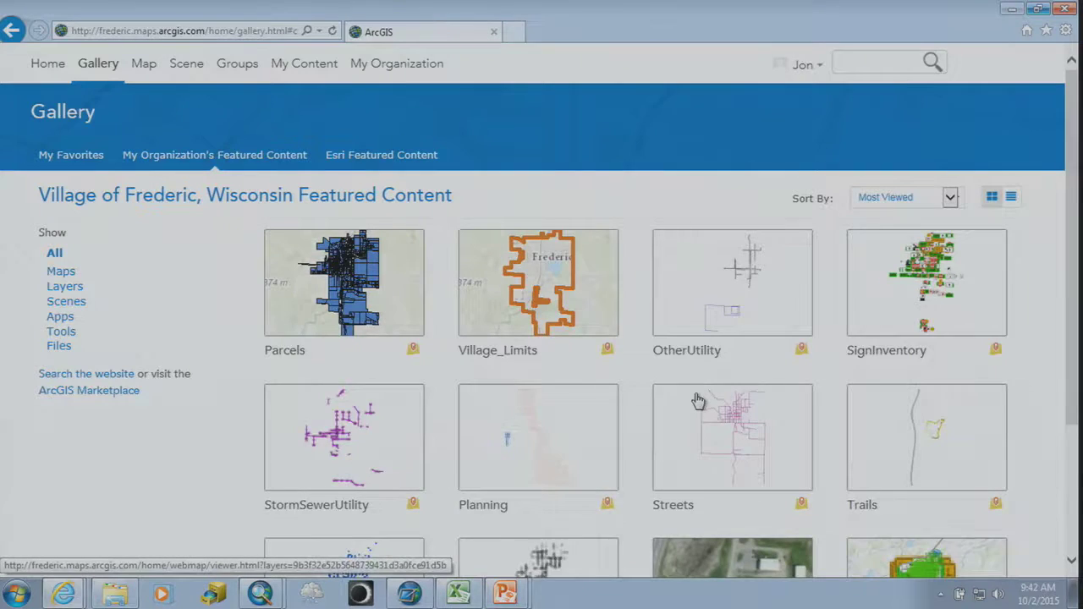
Browse the second page of the organization's featured content and open the Sanitary Sewer System Map
scroll(699, 401, "down", 3)
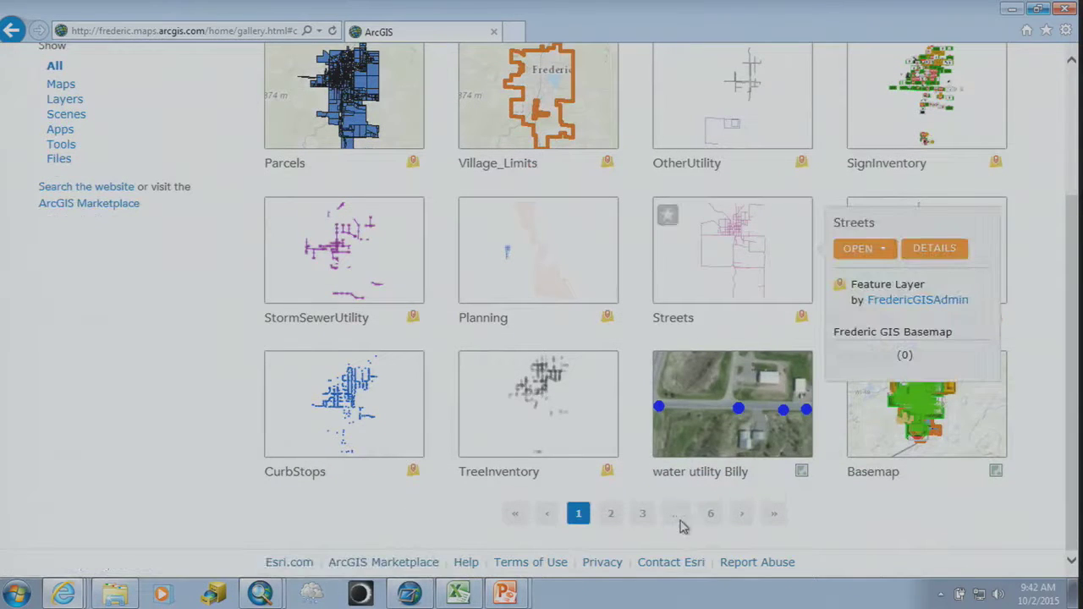
left_click(743, 516)
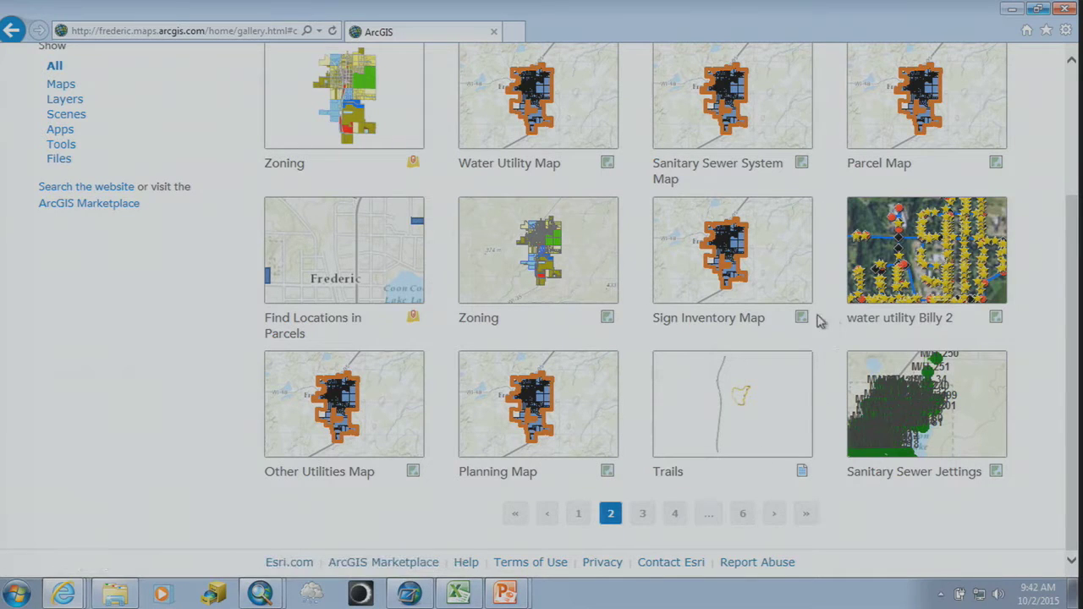
mouse_move(796, 388)
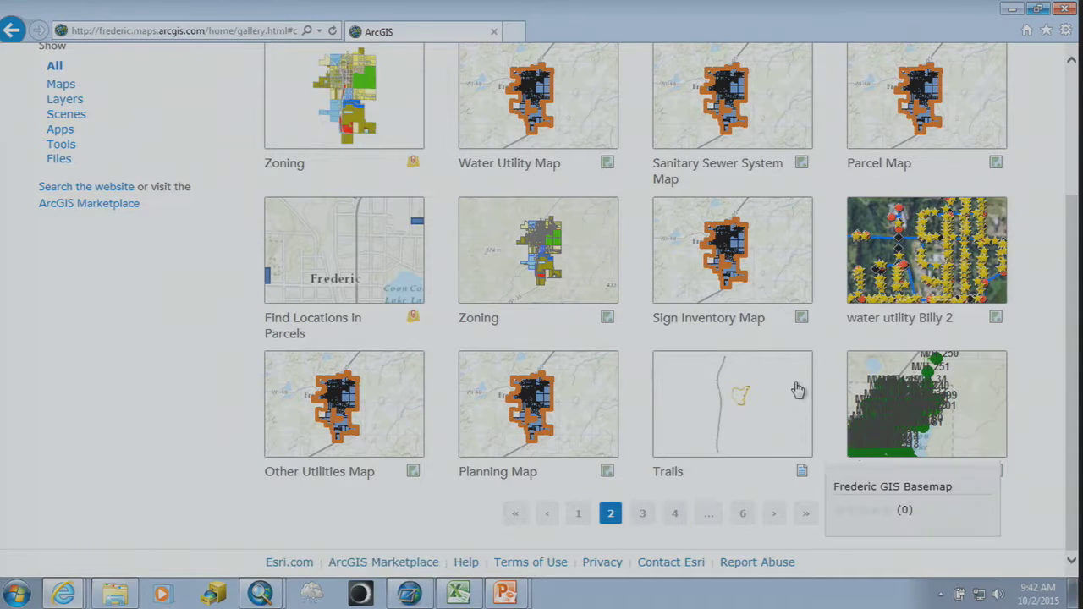
mouse_move(781, 342)
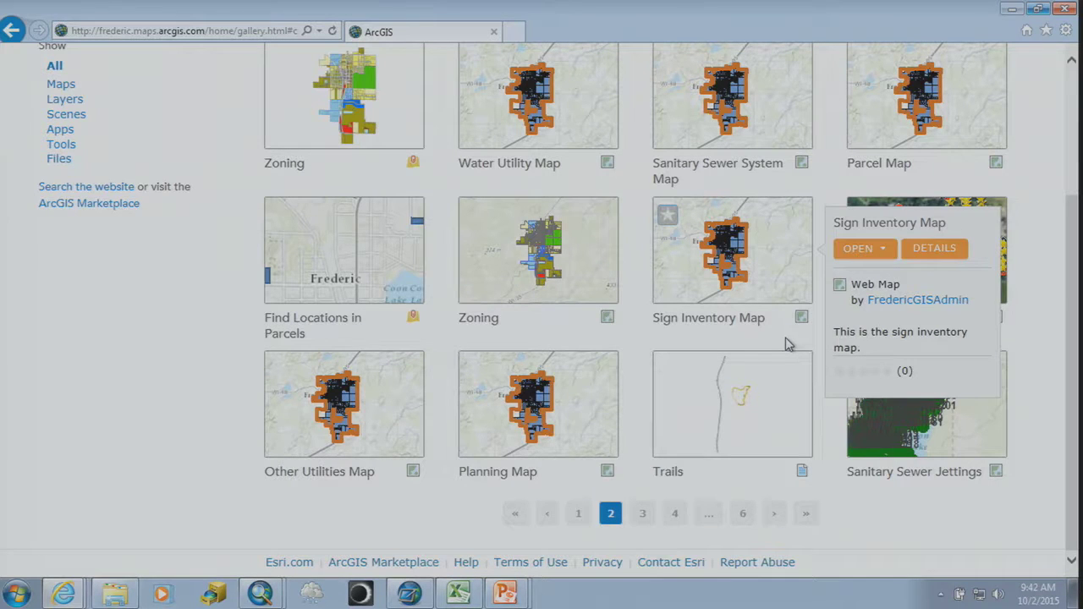
mouse_move(765, 376)
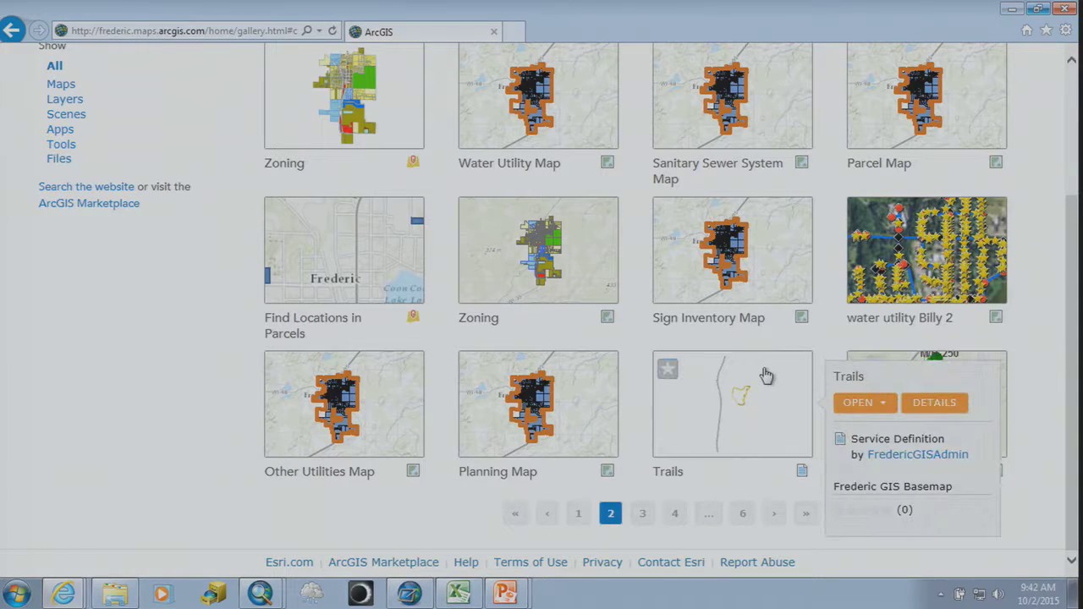
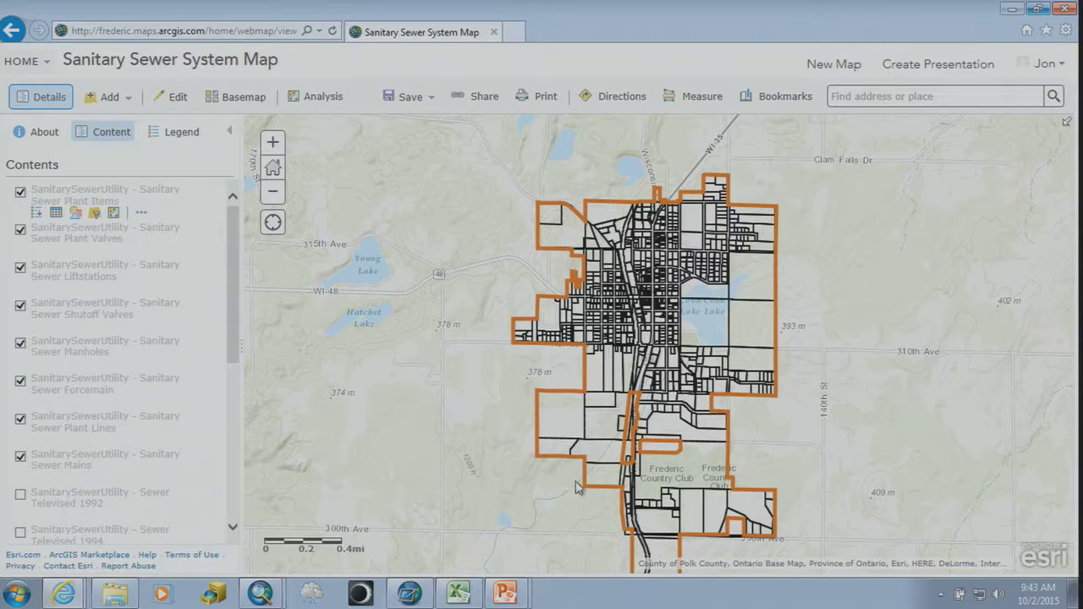
Review all attributes of the pond 2 & 3 drain plant item at the sewer plant west of 3rd Ave and close its pop-up
scroll(567, 473, "up", 1)
scroll(567, 474, "up", 2)
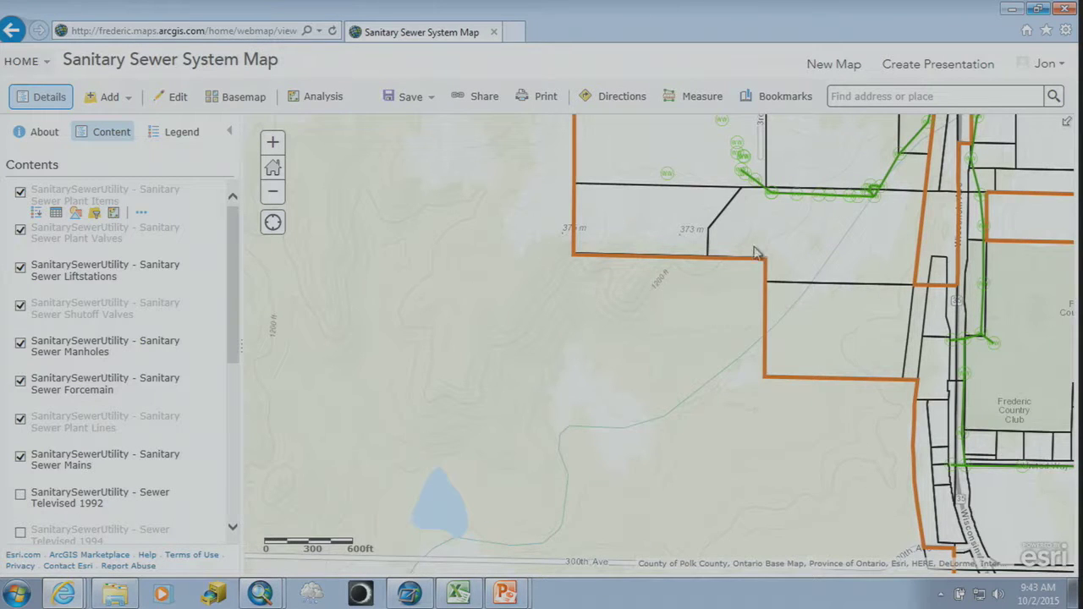
scroll(664, 347, "up", 3)
scroll(669, 364, "up", 3)
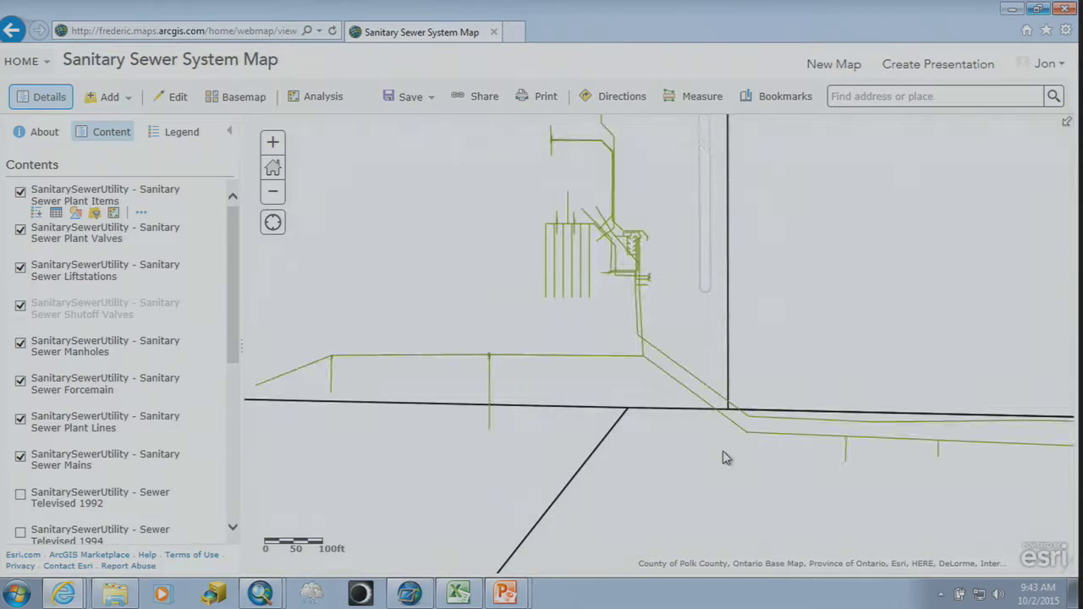
scroll(636, 273, "up", 1)
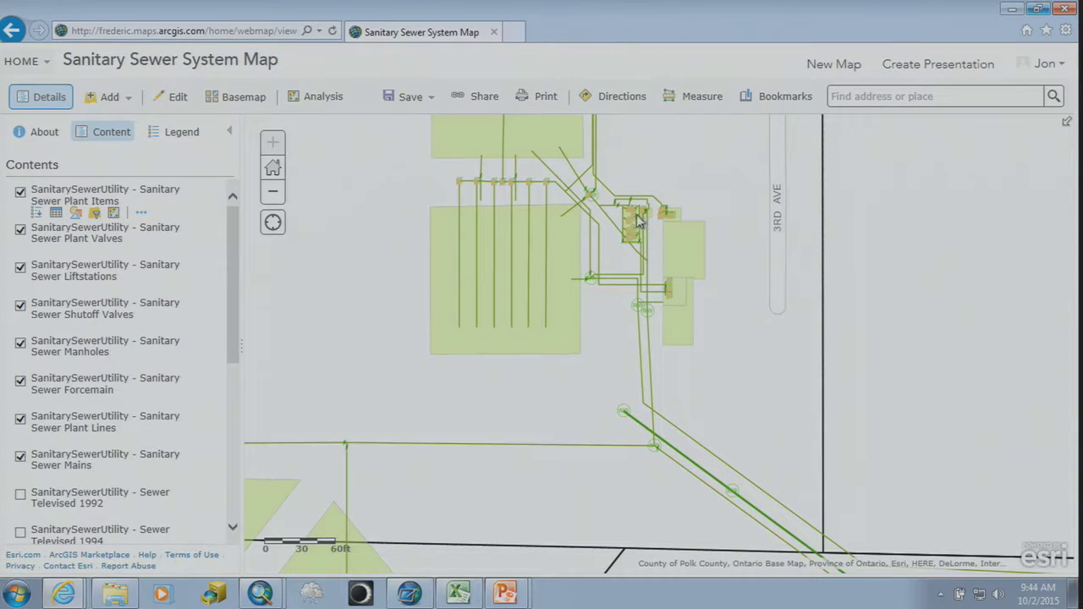
left_click(593, 202)
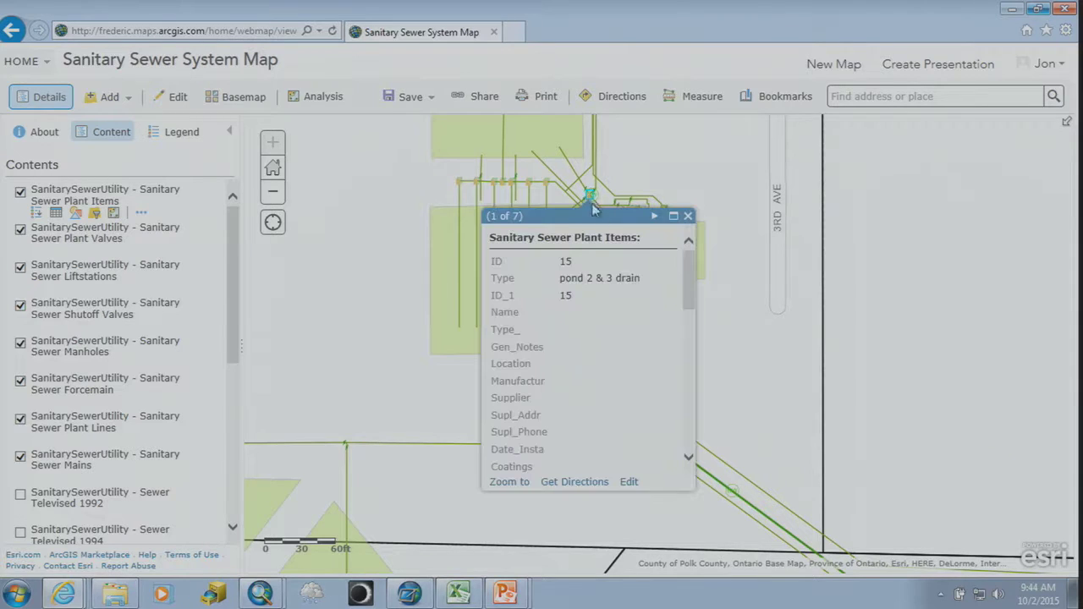
mouse_move(689, 260)
left_mouse_down()
mouse_move(688, 271)
mouse_move(687, 259)
left_mouse_up()
left_click_drag(691, 274, 684, 424)
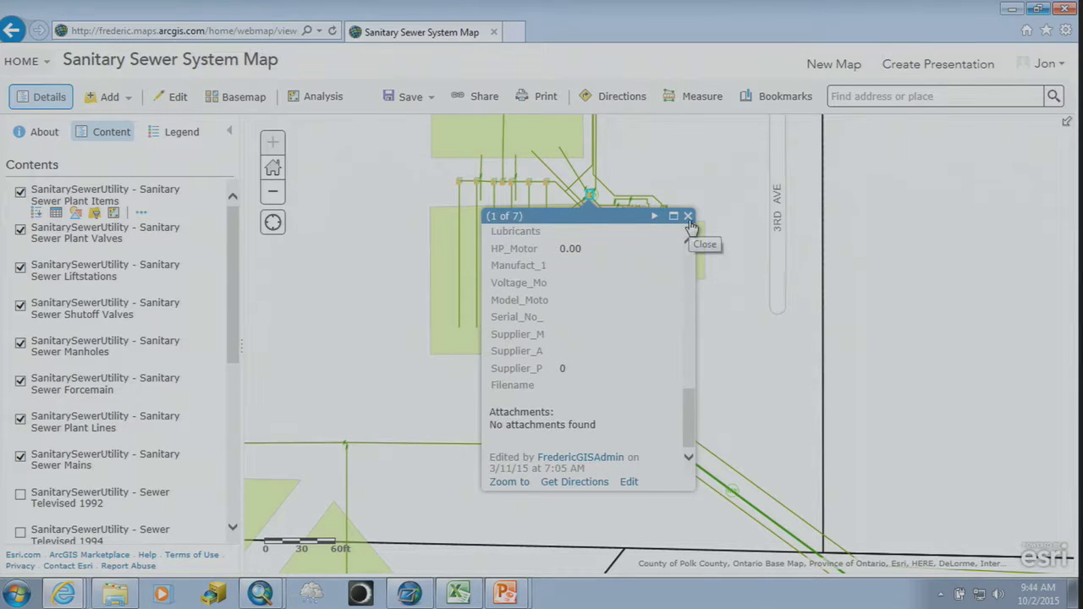
left_click_drag(689, 428, 689, 402)
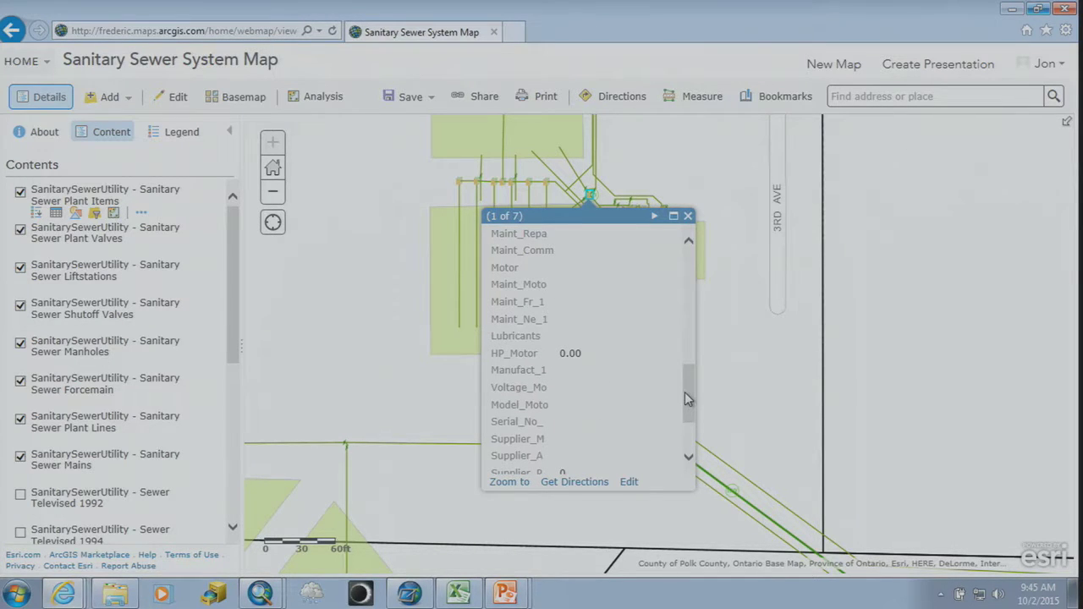
left_click_drag(687, 398, 672, 244)
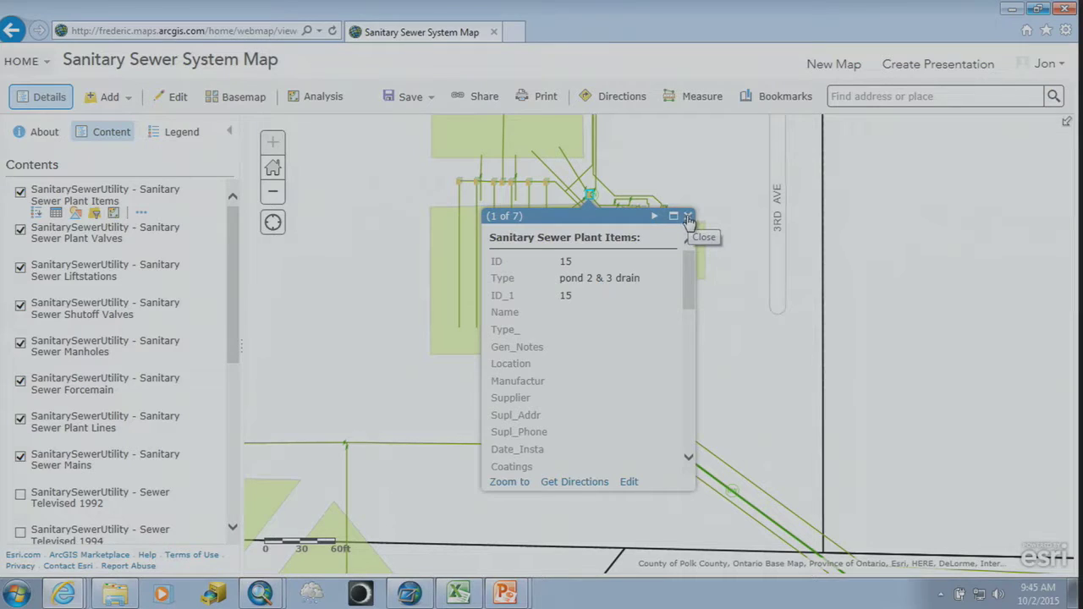
left_click(688, 219)
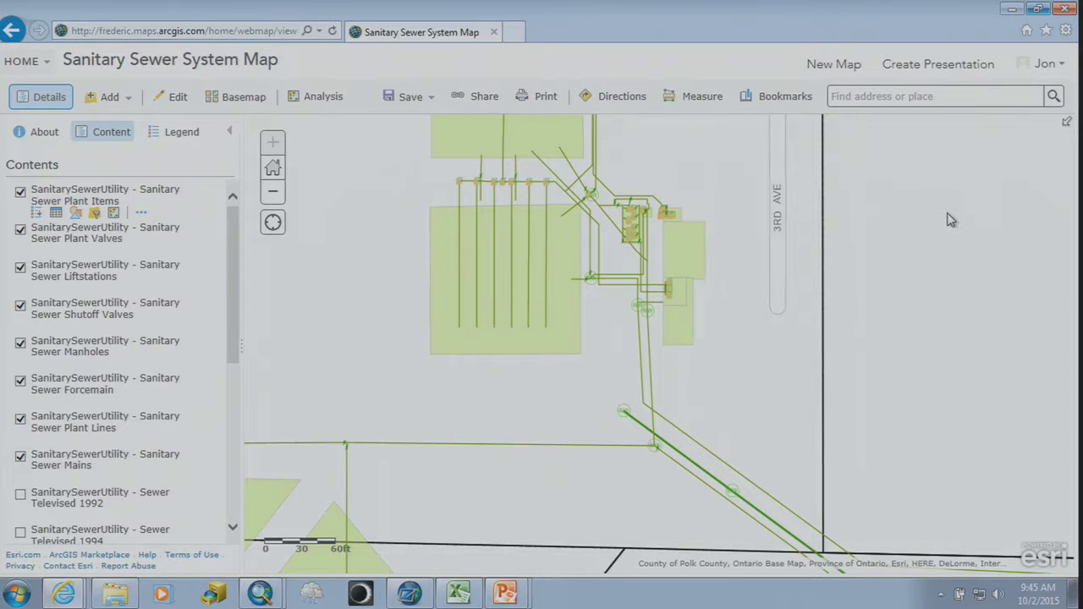
Examine the sewer mains and manholes northeast of the plant, around Industrial Way and Wisconsin Ave
scroll(946, 221, "down", 1)
scroll(967, 209, "down", 1)
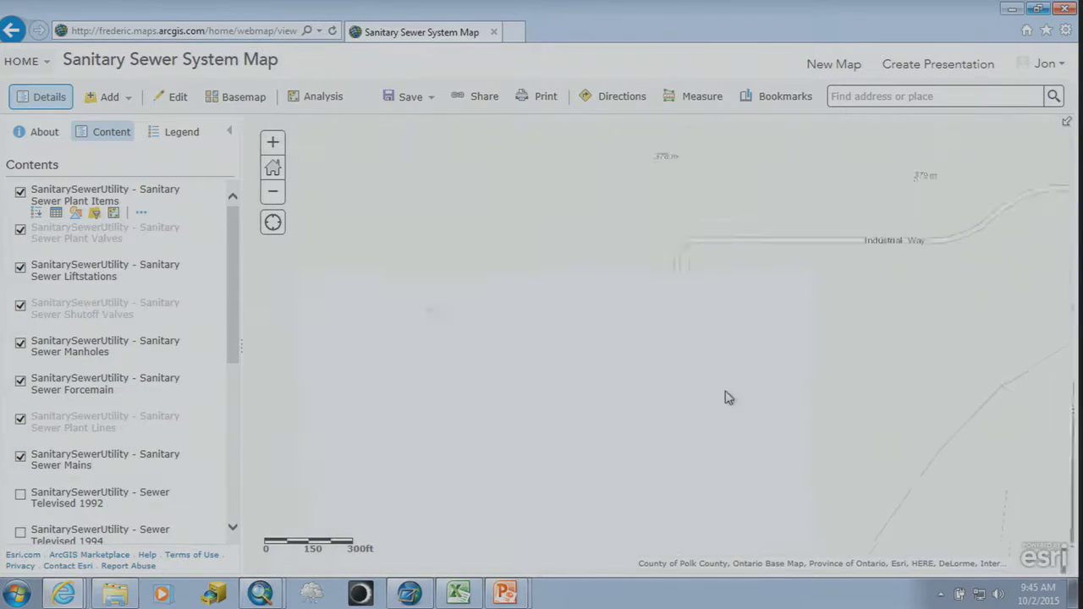
left_click_drag(787, 313, 744, 314)
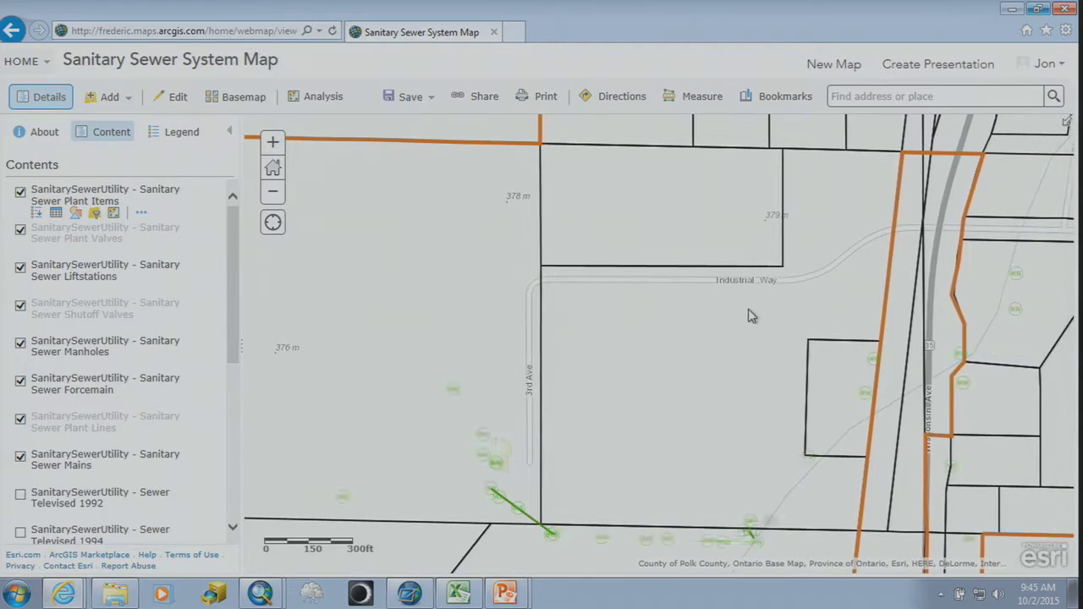
left_click_drag(863, 282, 629, 334)
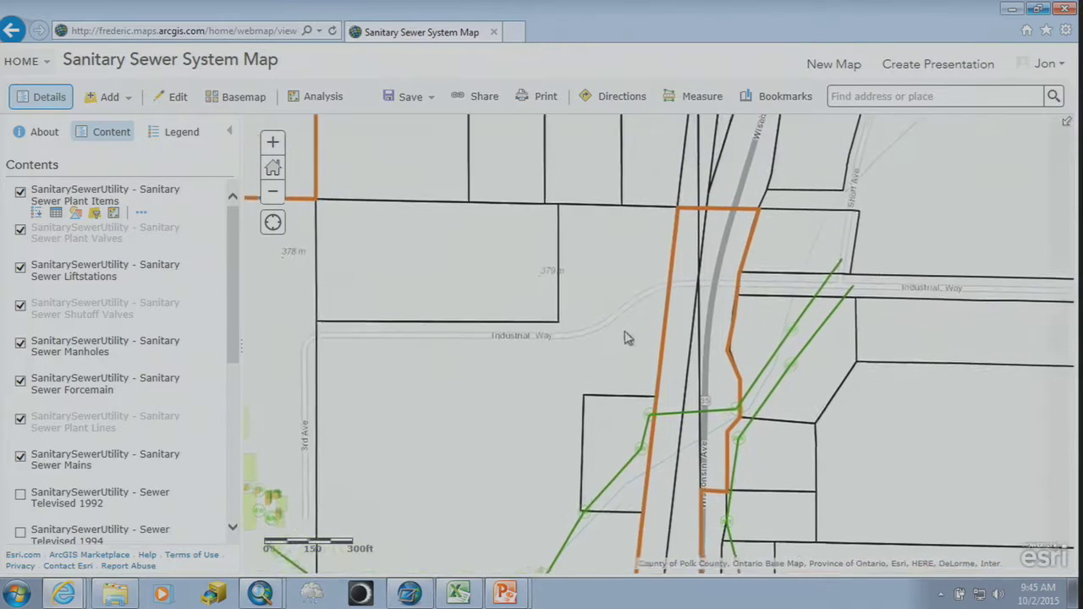
left_click_drag(773, 280, 714, 370)
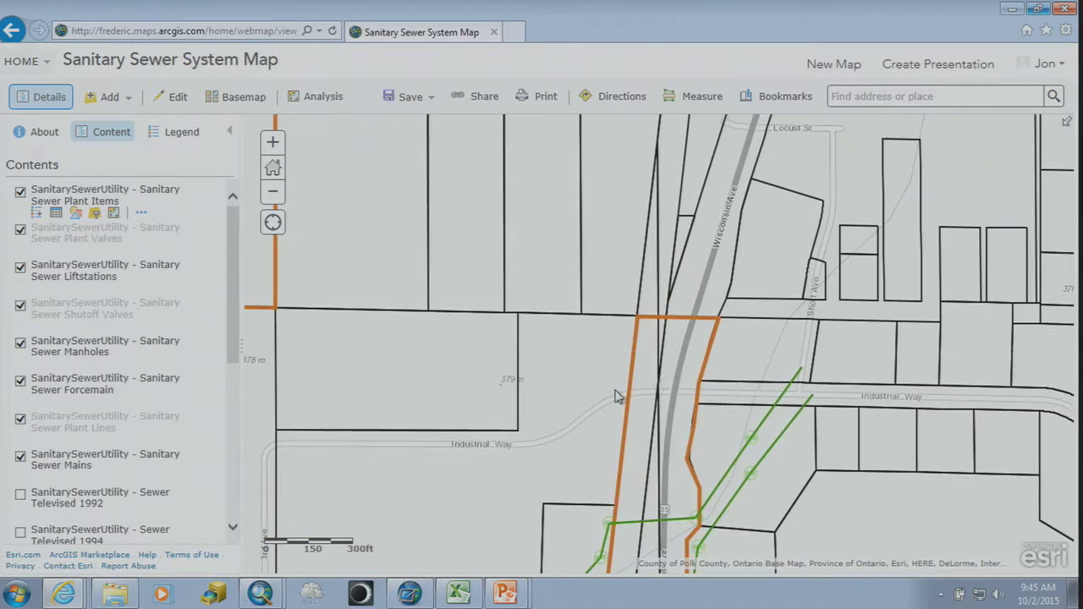